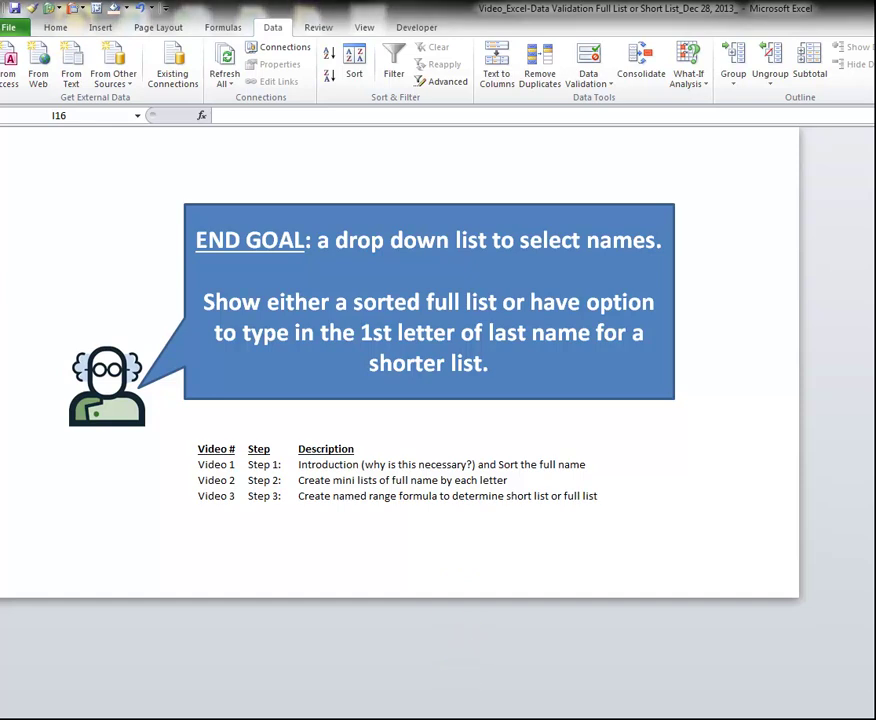
With the 1st-Letter column hidden, fill D8 with a name from the full names list.
{"action": "key", "text": "ctrl+Page_Down"}
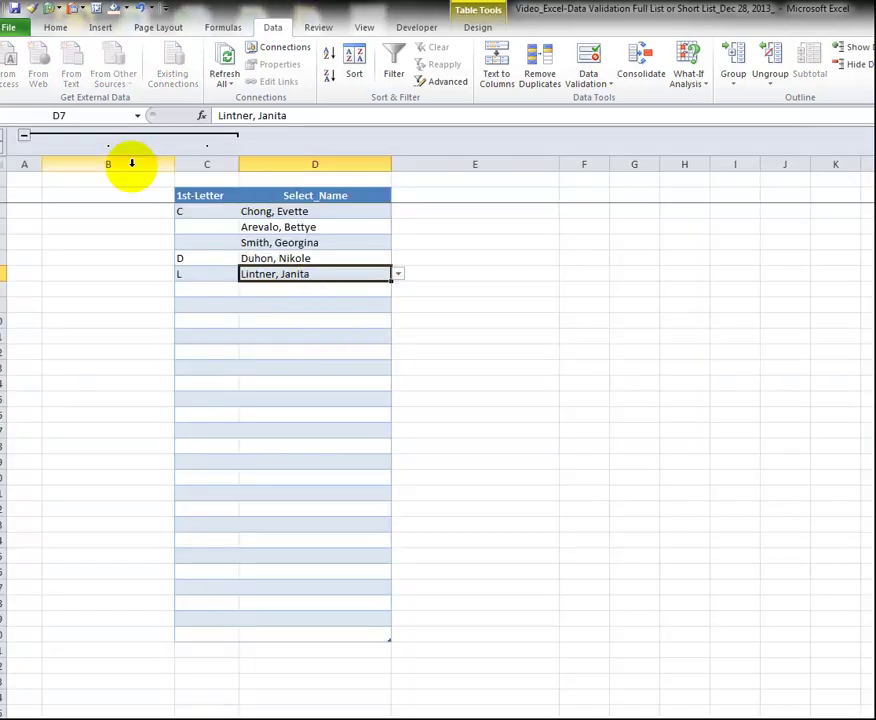
{"action": "left_click", "coordinate": [28, 140]}
{"action": "left_click", "coordinate": [150, 290]}
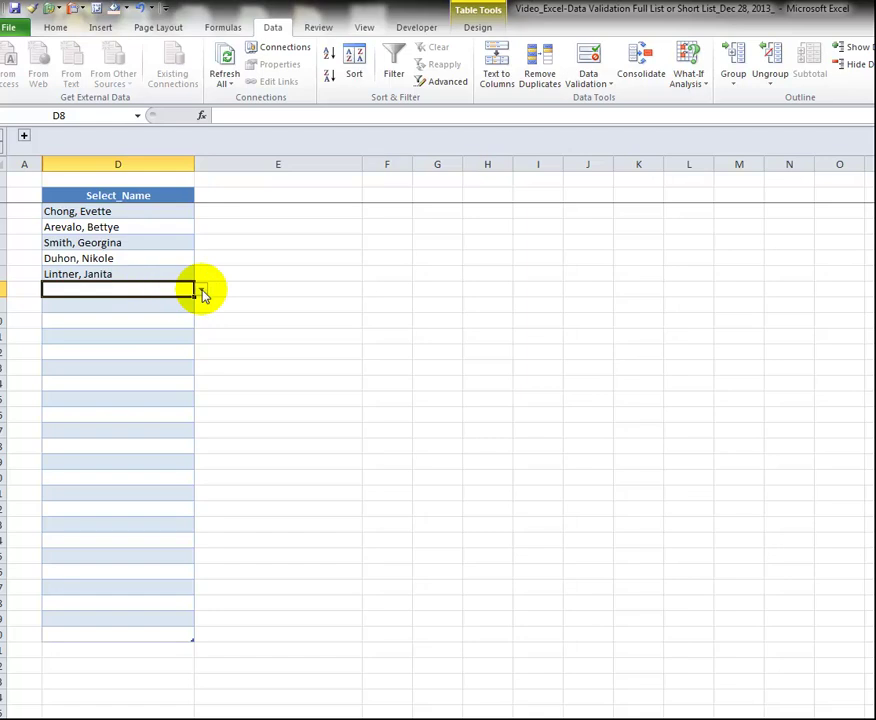
{"action": "left_click", "coordinate": [201, 290]}
{"action": "scroll", "coordinate": [206, 360], "scroll_direction": "down", "scroll_amount": 12}
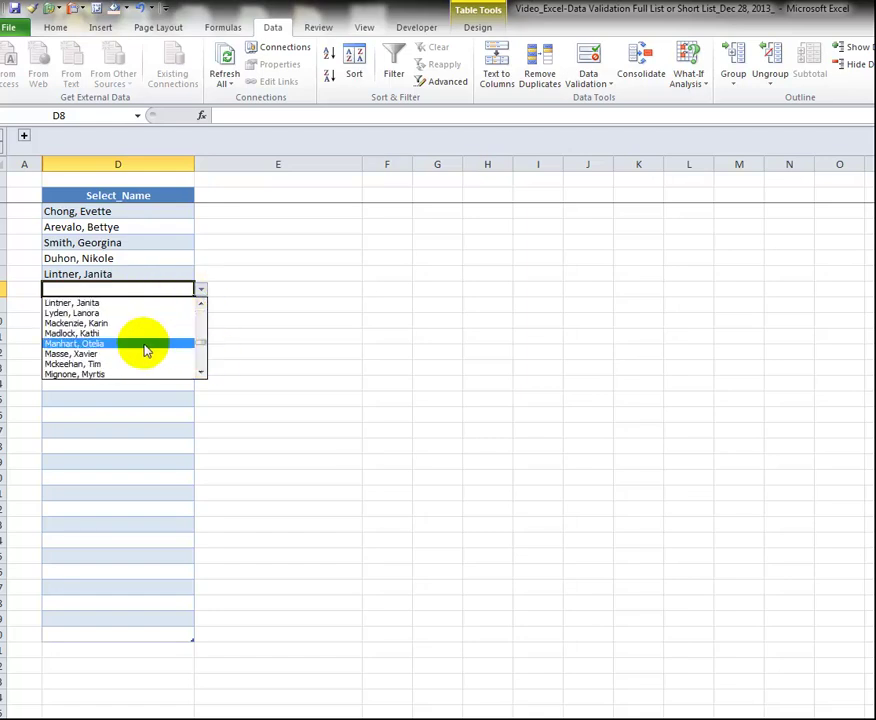
{"action": "left_click", "coordinate": [146, 344]}
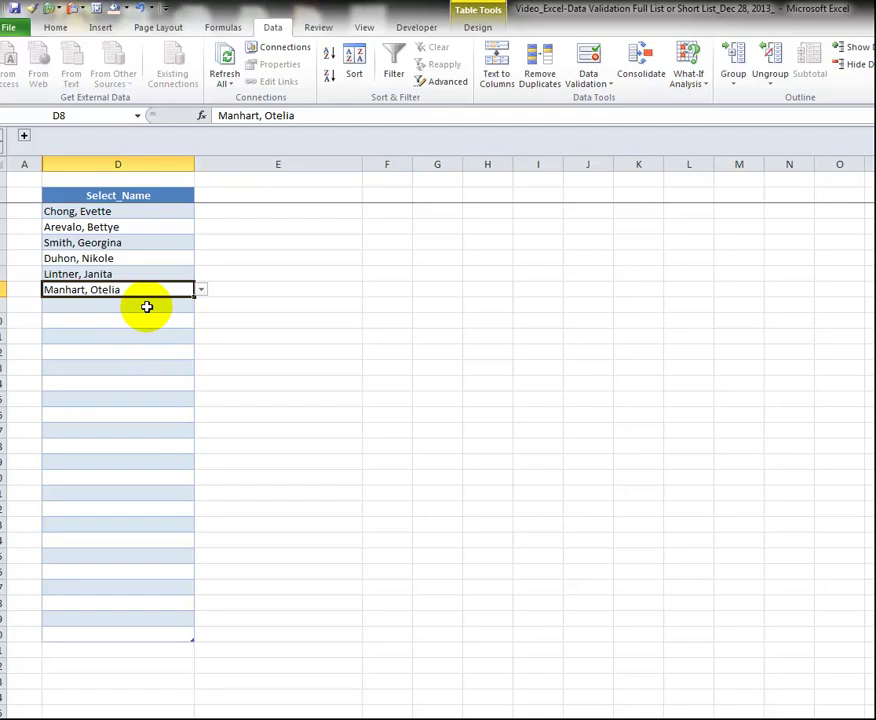
Check D9's full name list without choosing, then show the 1st-Letter column again.
{"action": "left_click", "coordinate": [146, 306]}
{"action": "left_click", "coordinate": [201, 306]}
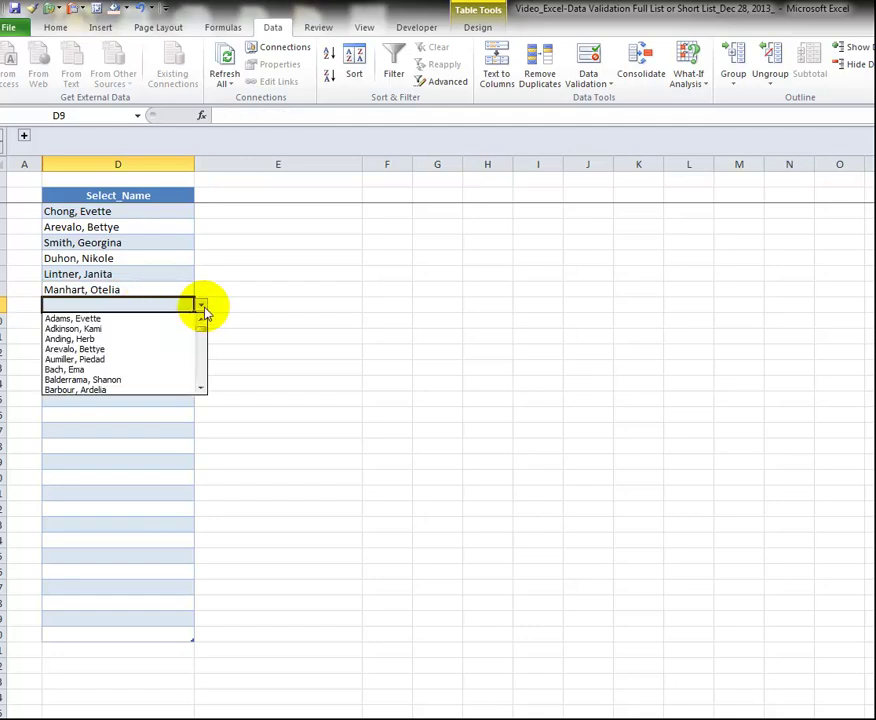
{"action": "scroll", "coordinate": [206, 375], "scroll_direction": "down", "scroll_amount": 15}
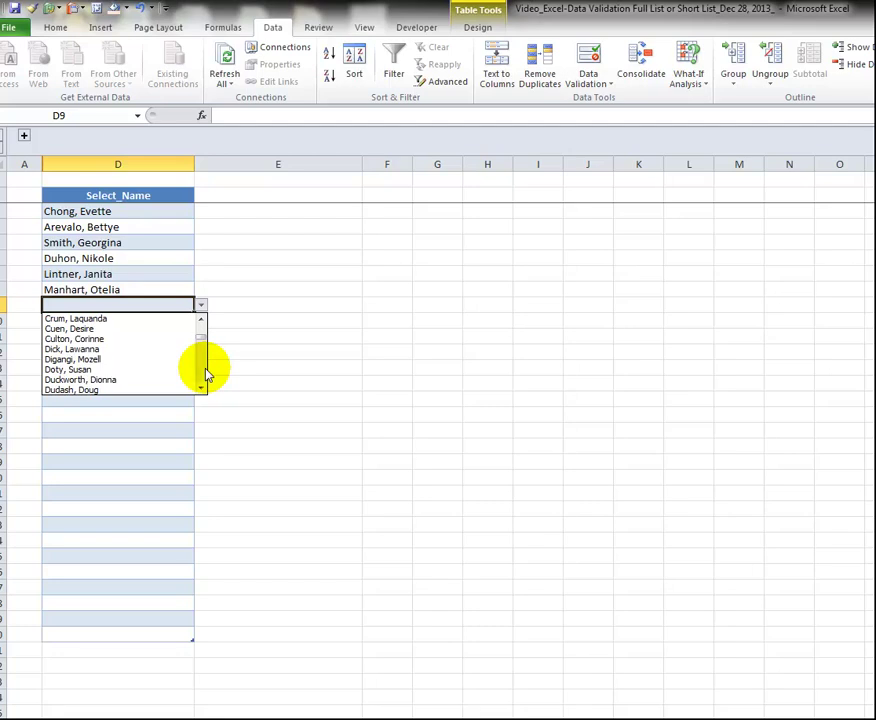
{"action": "left_click", "coordinate": [201, 305]}
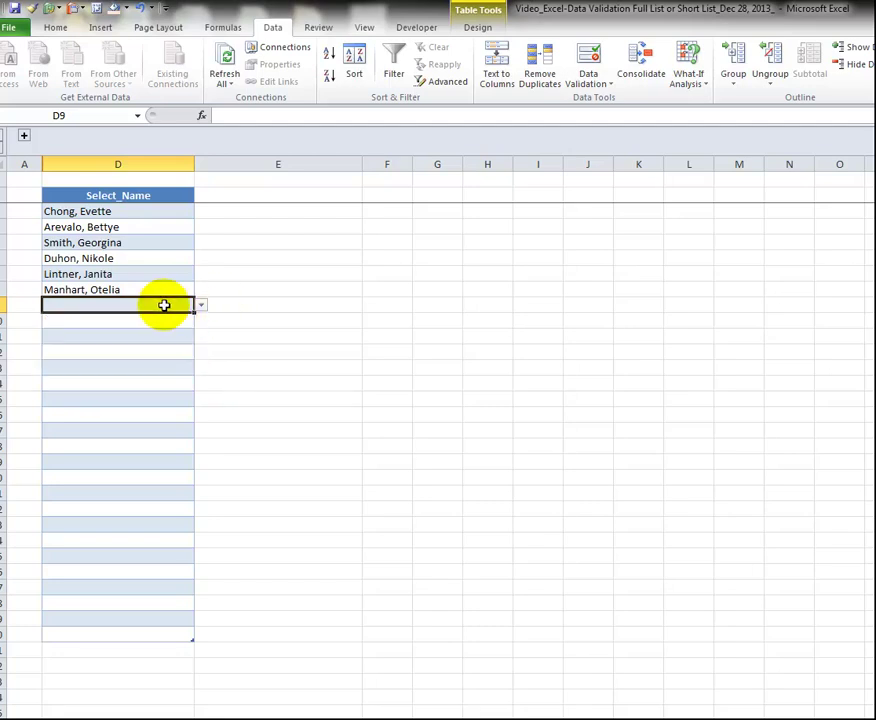
{"action": "left_click", "coordinate": [26, 140]}
Set C9 to D and pick a D surname in D9 from the shortened list.
{"action": "left_click_drag", "start_coordinate": [180, 305], "coordinate": [250, 305]}
{"action": "left_click", "coordinate": [205, 304]}
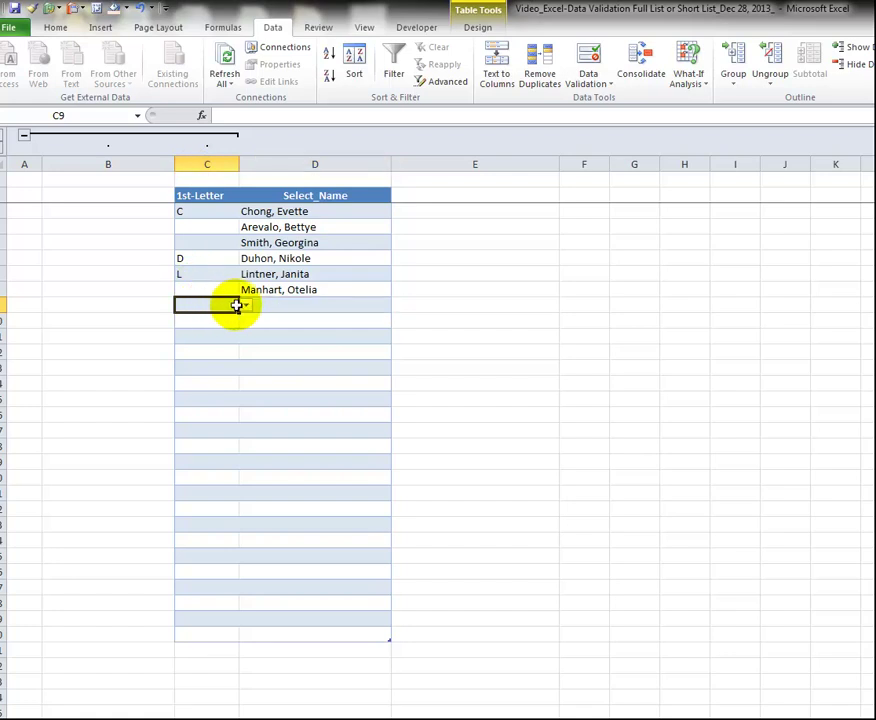
{"action": "left_click", "coordinate": [245, 305]}
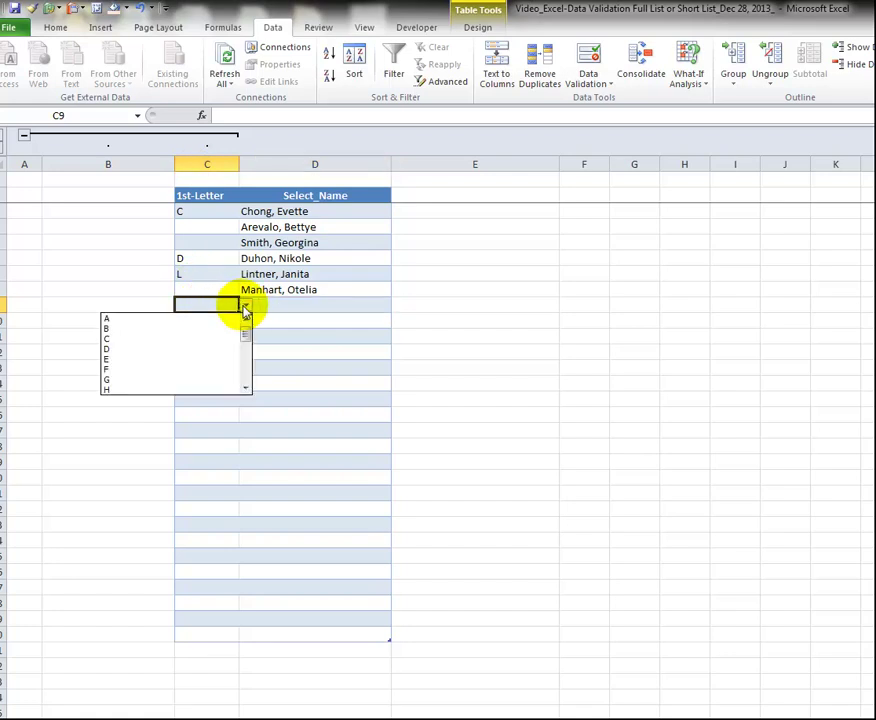
{"action": "left_click", "coordinate": [205, 348]}
{"action": "left_click", "coordinate": [305, 308]}
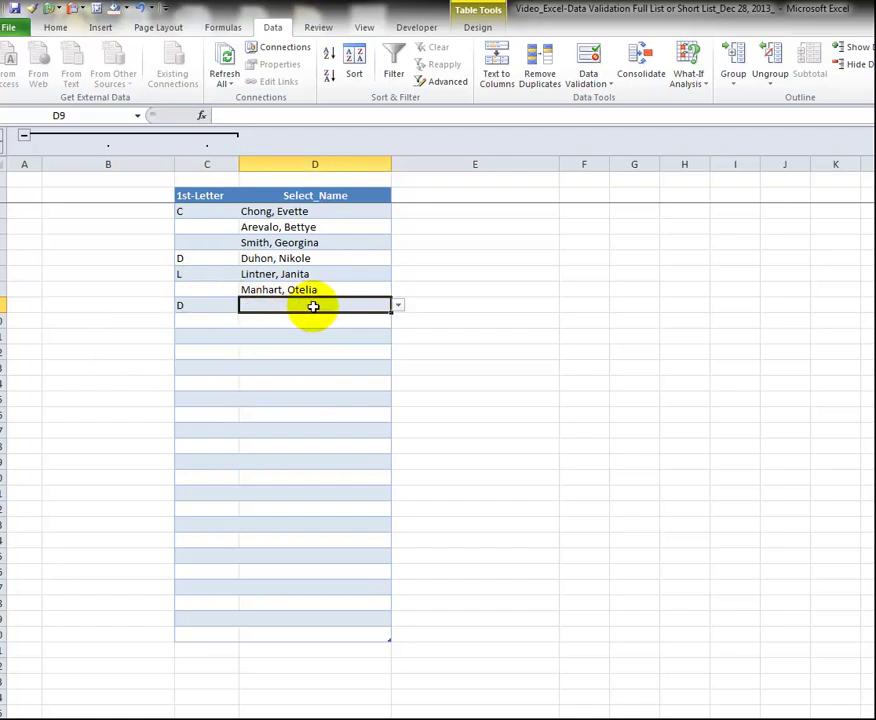
{"action": "left_click", "coordinate": [398, 306]}
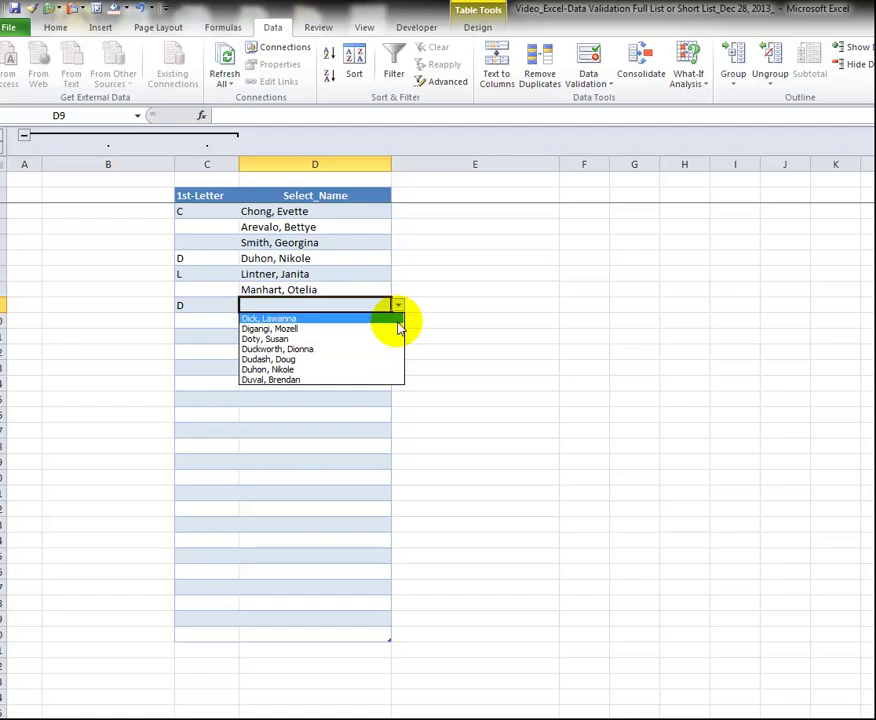
{"action": "left_click", "coordinate": [316, 369]}
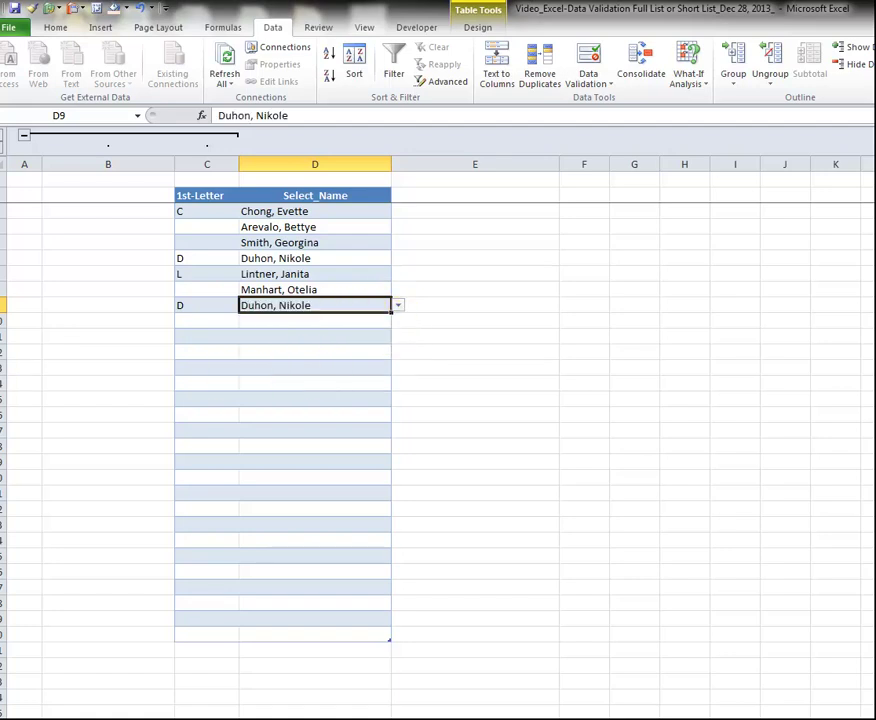
{"action": "left_click", "coordinate": [583, 712]}
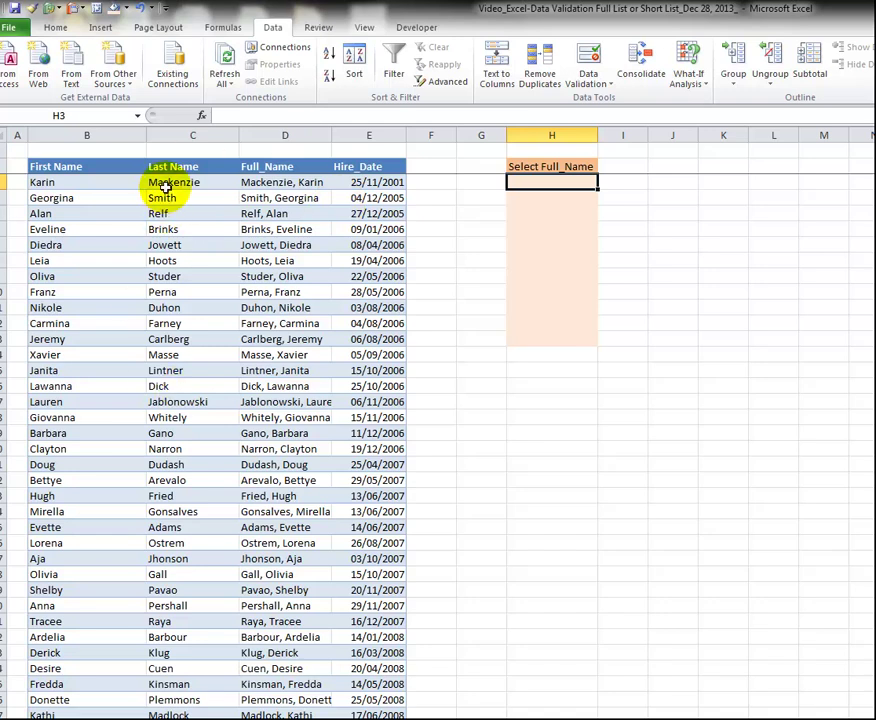
{"action": "left_click", "coordinate": [88, 134]}
{"action": "left_click", "coordinate": [193, 135]}
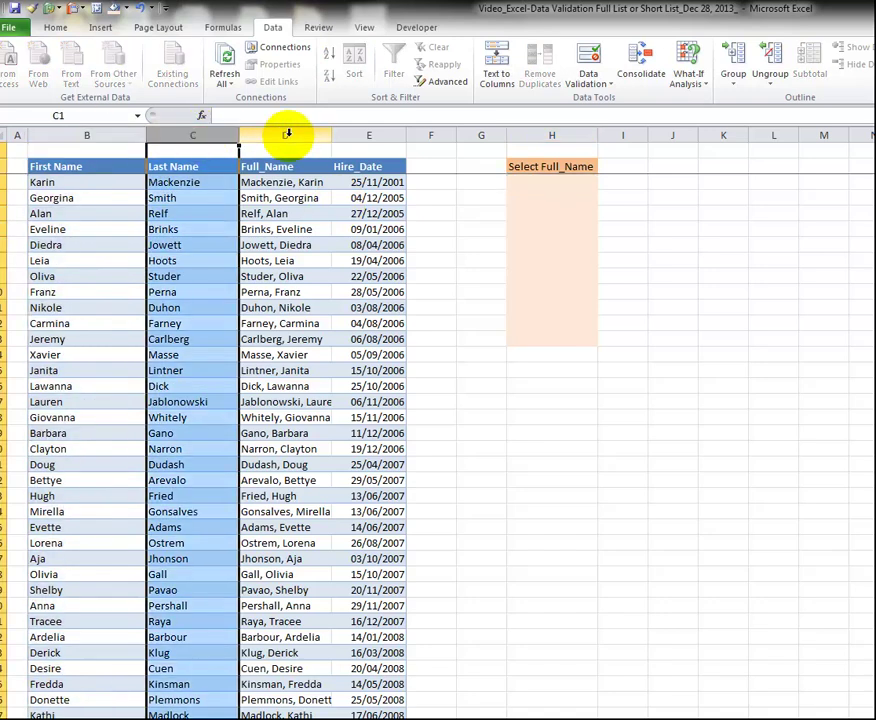
{"action": "left_click", "coordinate": [287, 133]}
{"action": "left_click", "coordinate": [388, 138]}
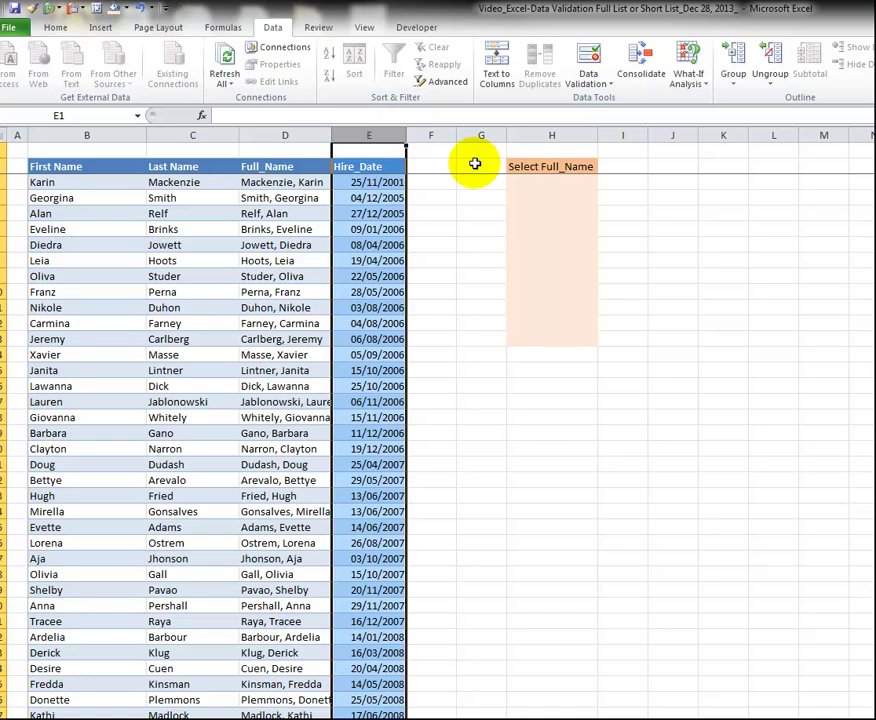
{"action": "left_click", "coordinate": [535, 184]}
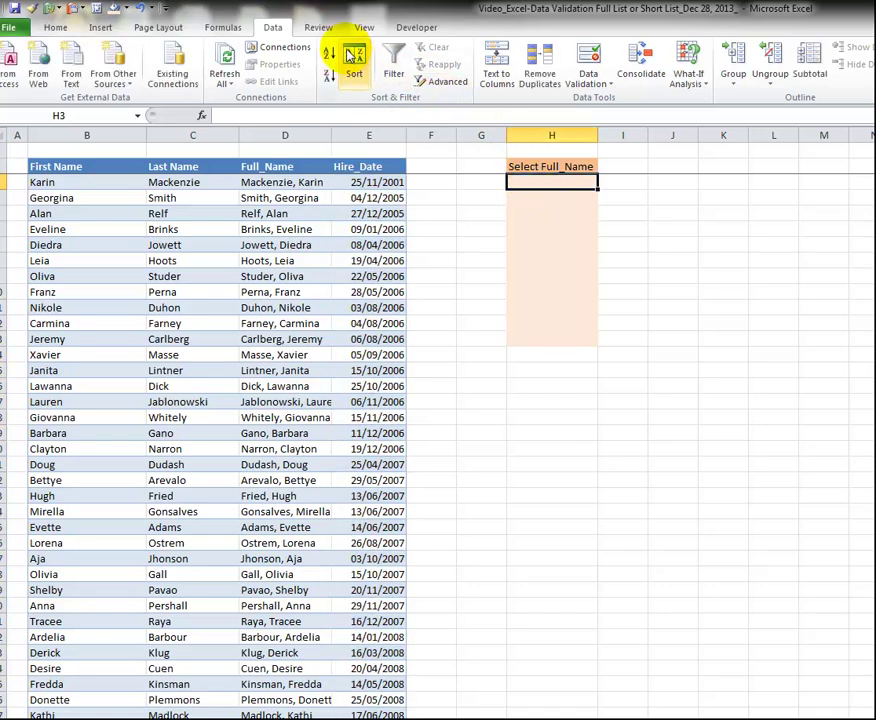
Give H3 a List data validation whose source is =Full_Name_SORT.
{"action": "left_click", "coordinate": [588, 78]}
{"action": "left_click", "coordinate": [540, 101]}
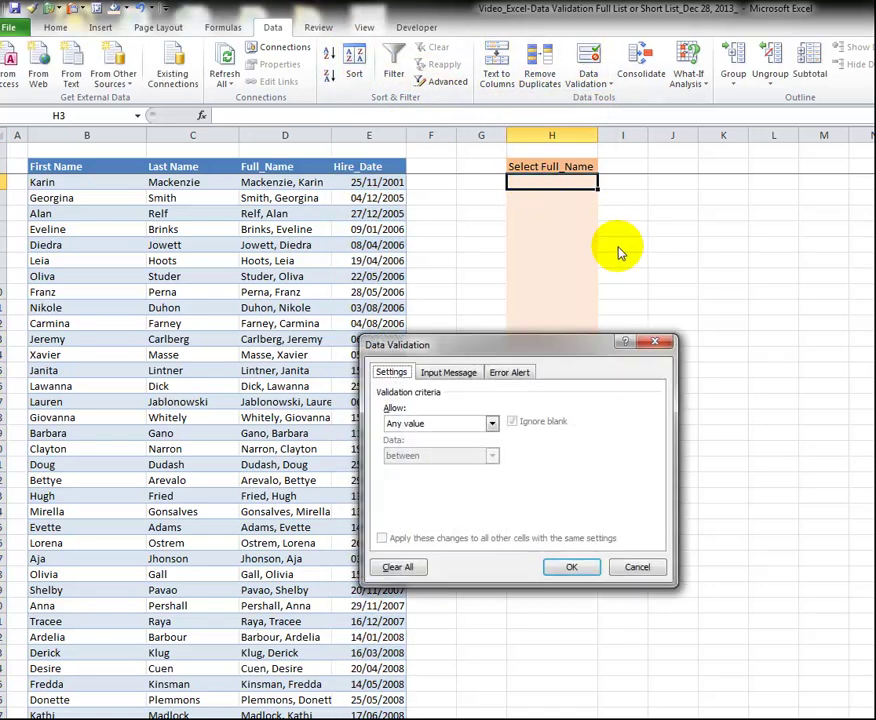
{"action": "left_click_drag", "start_coordinate": [517, 346], "coordinate": [512, 332]}
{"action": "left_click", "coordinate": [497, 406]}
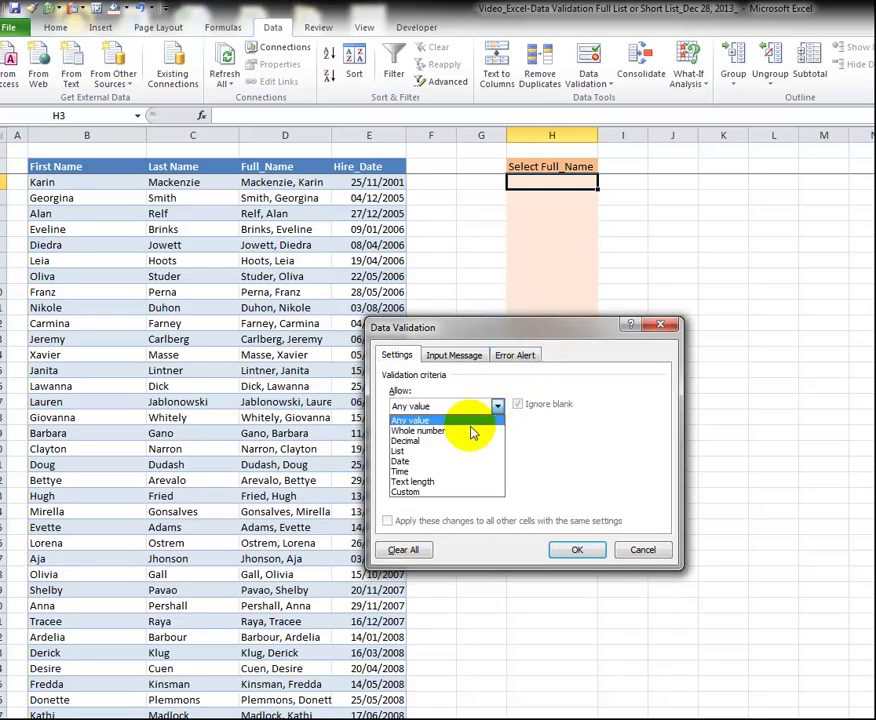
{"action": "left_click", "coordinate": [469, 450]}
{"action": "left_click", "coordinate": [512, 469]}
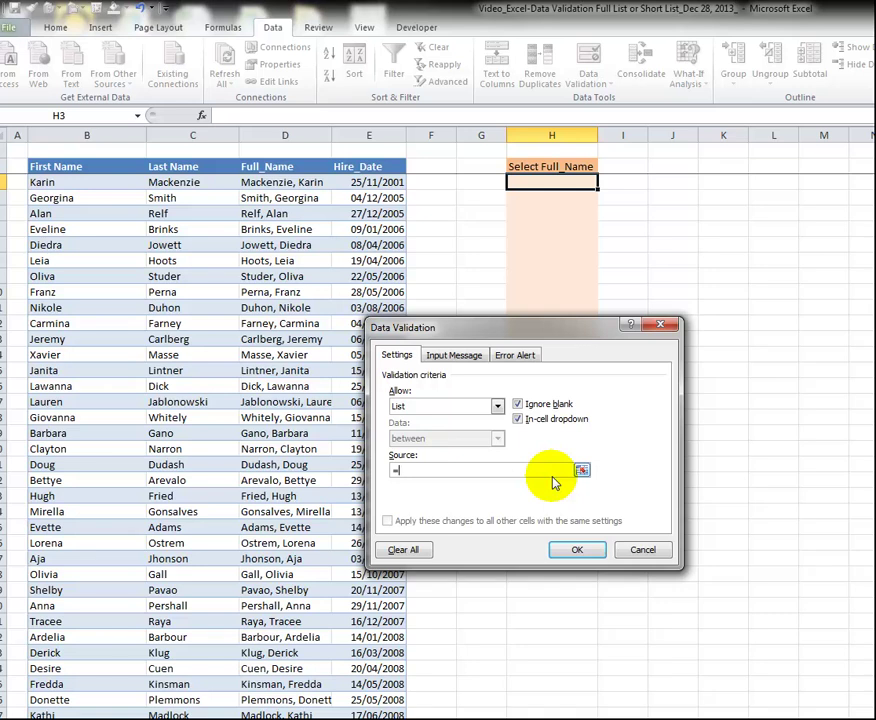
{"action": "type", "text": "="}
{"action": "key", "text": "F3"}
{"action": "left_click", "coordinate": [462, 438]}
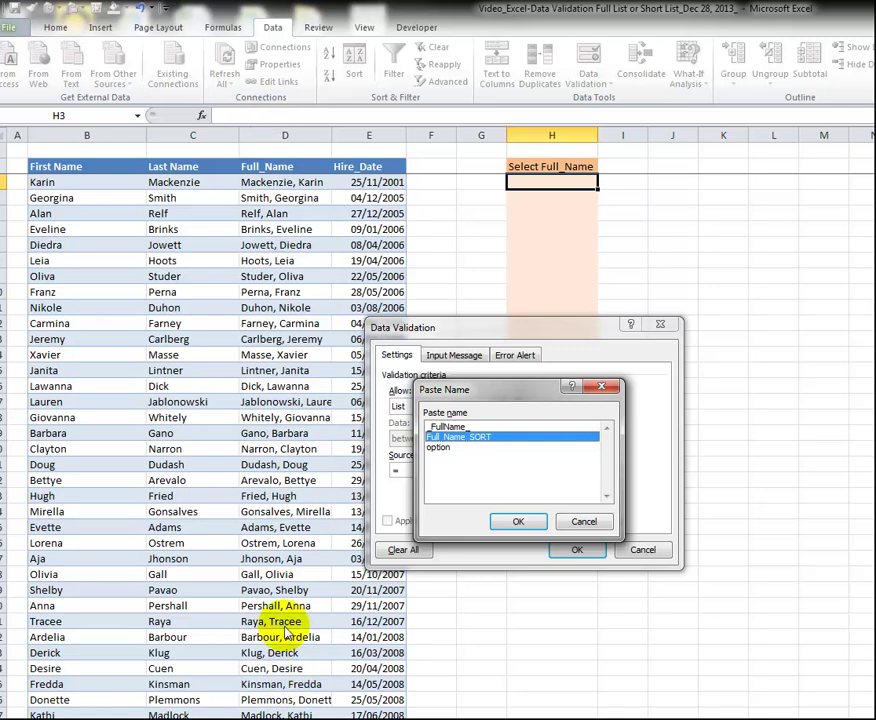
{"action": "left_click", "coordinate": [520, 522]}
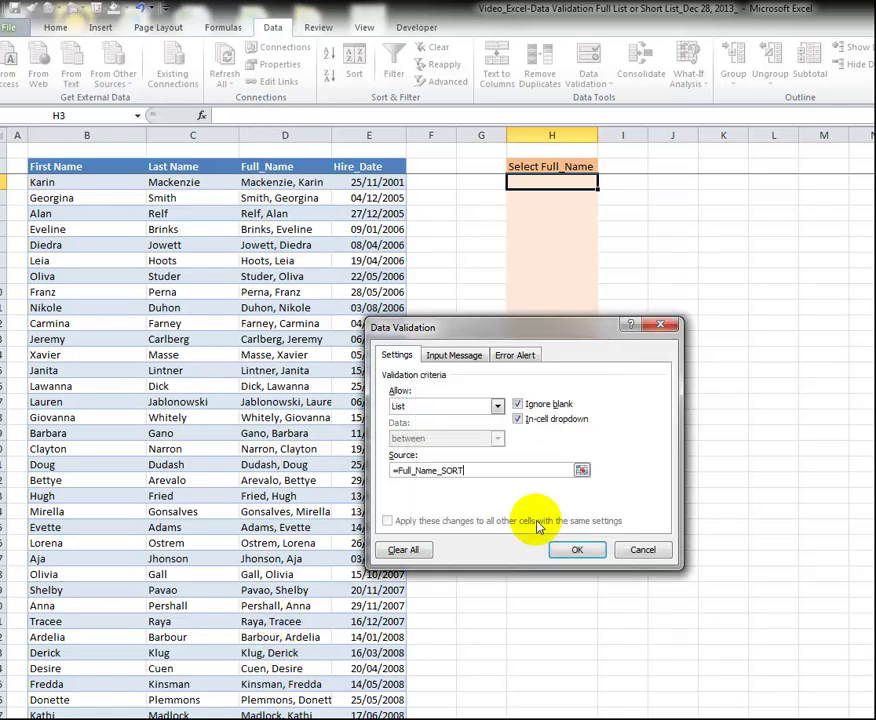
{"action": "left_click", "coordinate": [572, 551]}
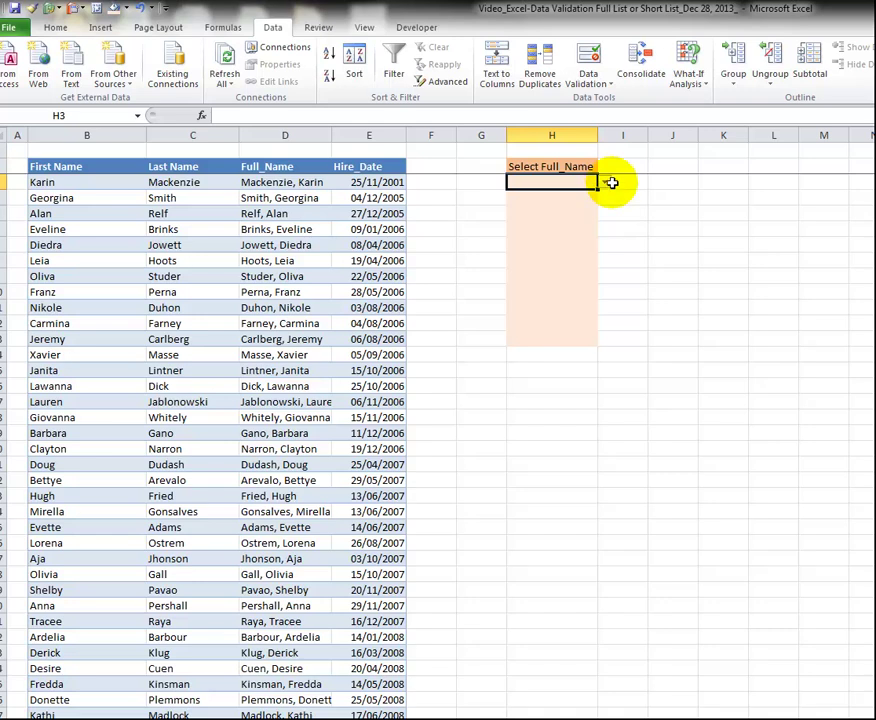
{"action": "left_click", "coordinate": [605, 182]}
{"action": "left_click", "coordinate": [606, 245]}
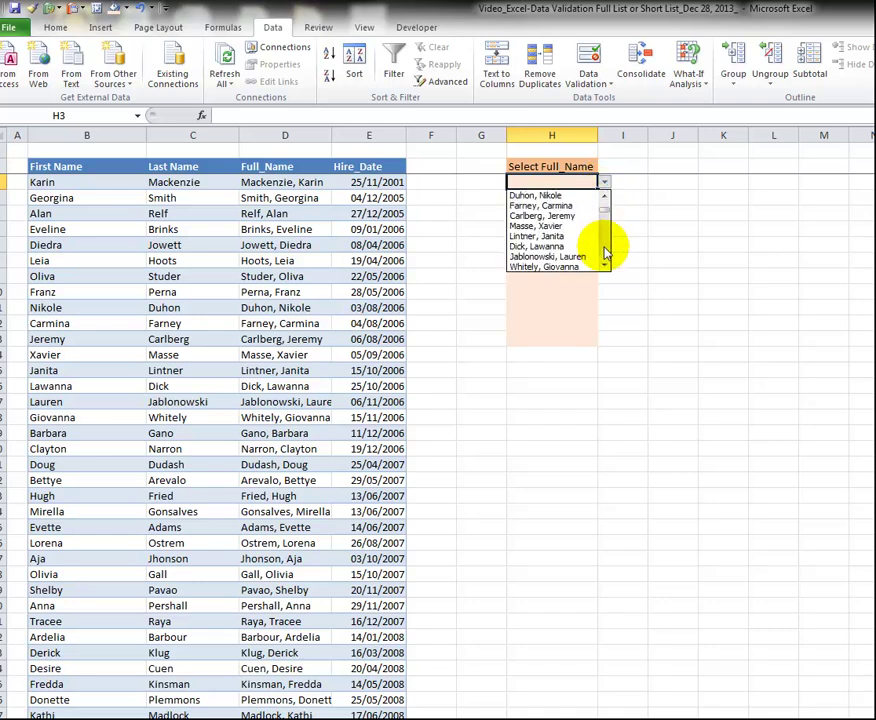
{"action": "left_click", "coordinate": [606, 245]}
{"action": "left_click", "coordinate": [606, 245]}
{"action": "left_click_drag", "start_coordinate": [606, 252], "coordinate": [611, 196]}
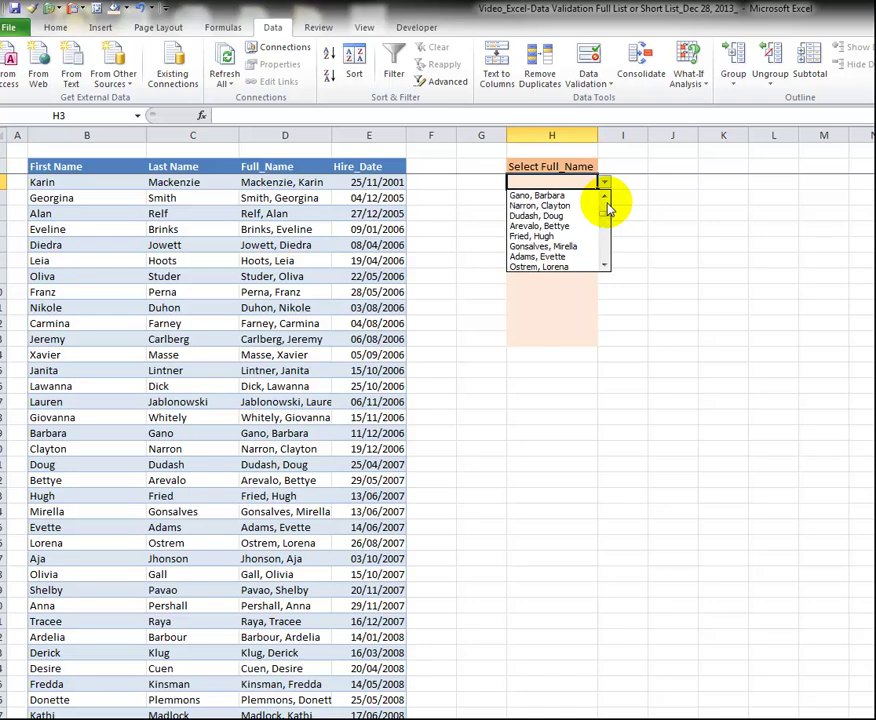
{"action": "key", "text": "Escape"}
{"action": "left_click", "coordinate": [286, 168]}
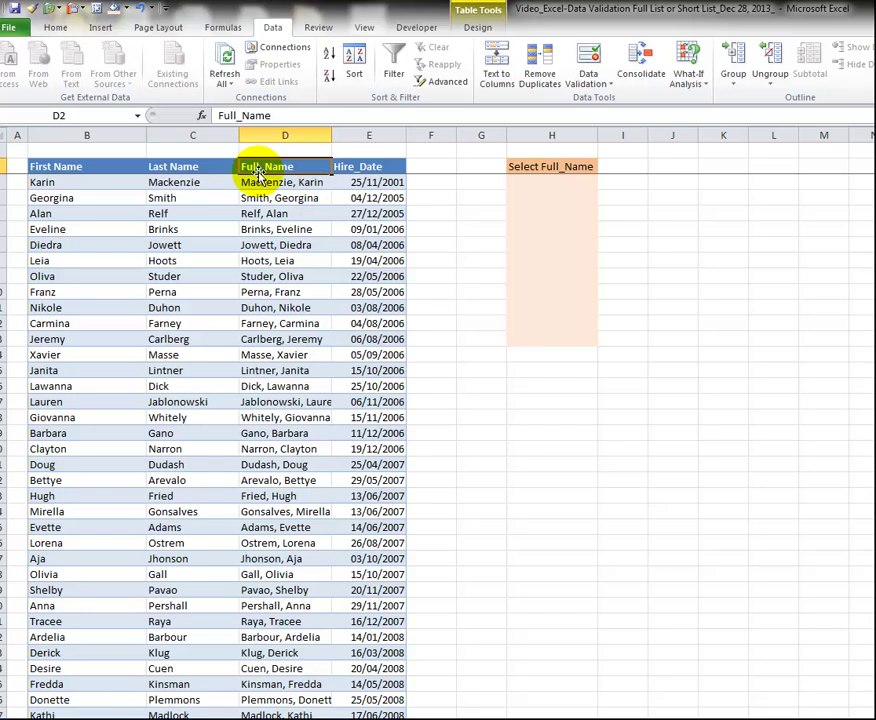
Sort the table alphabetically by Full_Name and pick the second name in H3.
{"action": "left_click", "coordinate": [333, 56]}
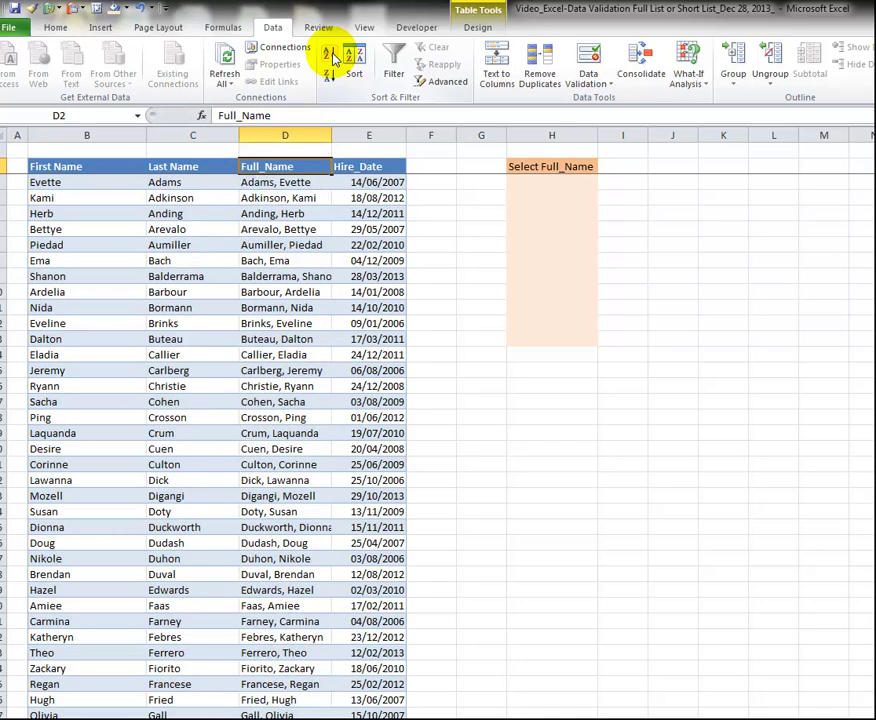
{"action": "left_click", "coordinate": [539, 184]}
{"action": "left_click", "coordinate": [605, 184]}
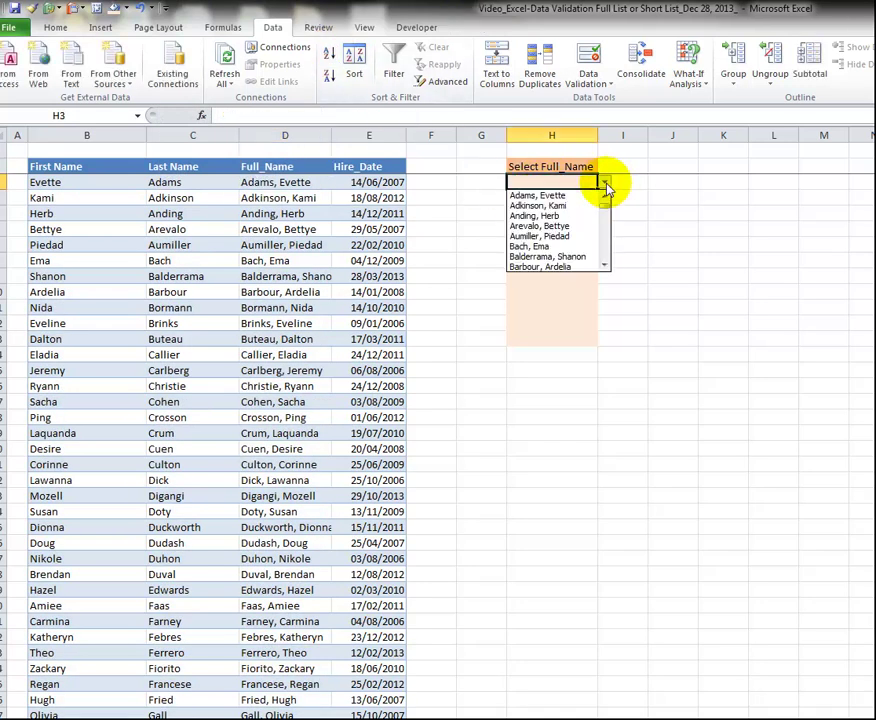
{"action": "left_click", "coordinate": [579, 205]}
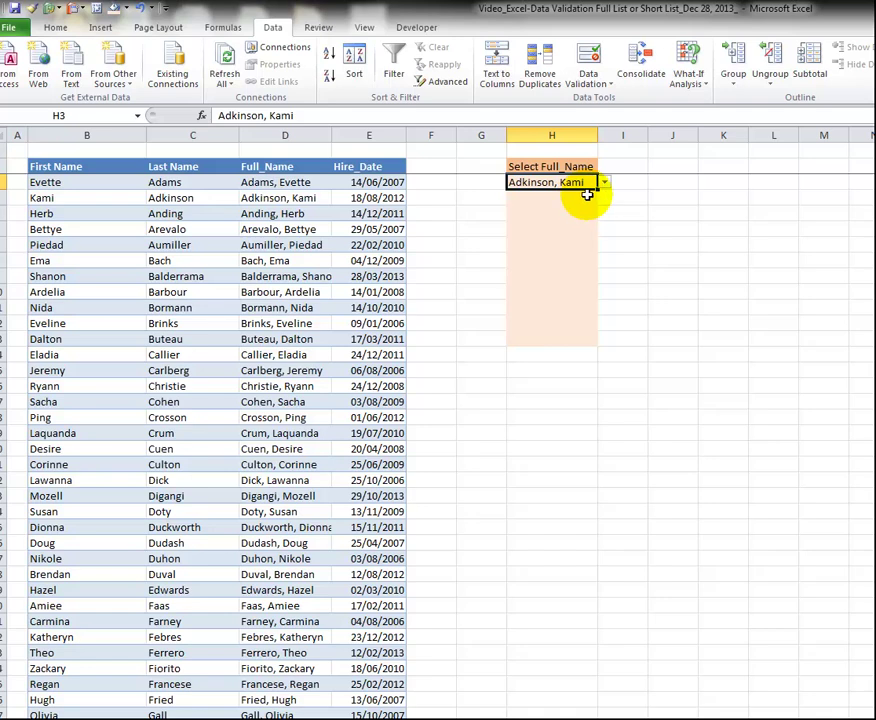
Copy H3's drop-down into H4 and choose a different employee name there.
{"action": "left_click_drag", "start_coordinate": [597, 192], "coordinate": [597, 206]}
{"action": "left_click", "coordinate": [579, 200]}
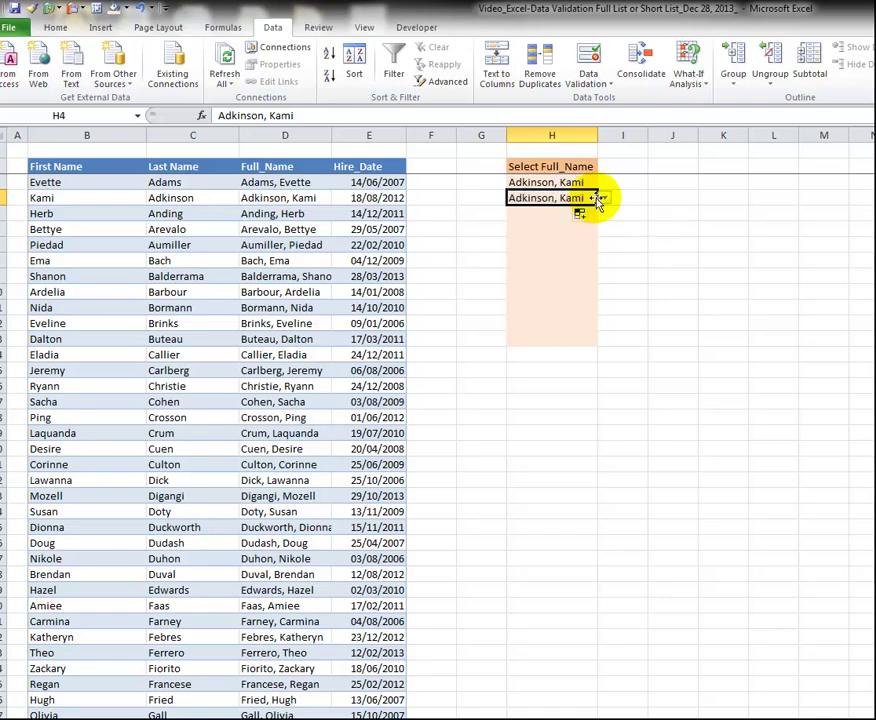
{"action": "left_click", "coordinate": [605, 198]}
{"action": "scroll", "coordinate": [605, 265], "scroll_direction": "down", "scroll_amount": 5}
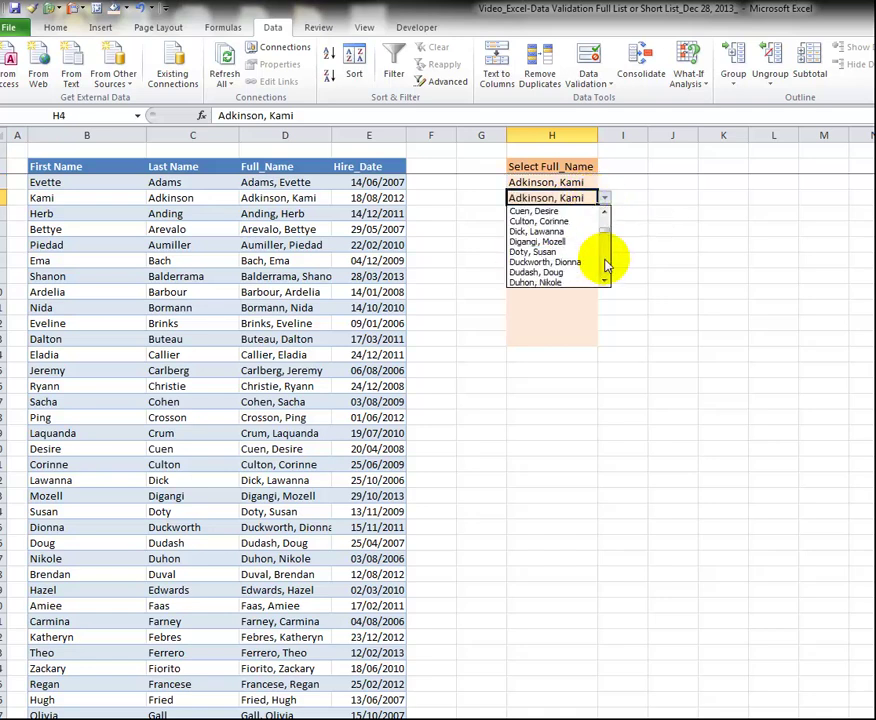
{"action": "left_click", "coordinate": [605, 265]}
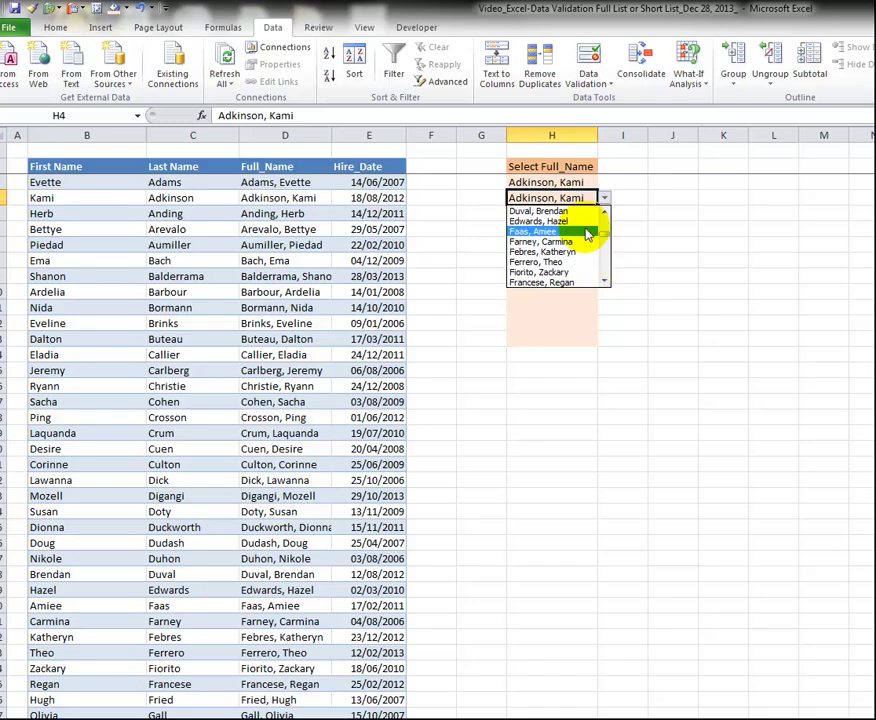
{"action": "left_click", "coordinate": [540, 221]}
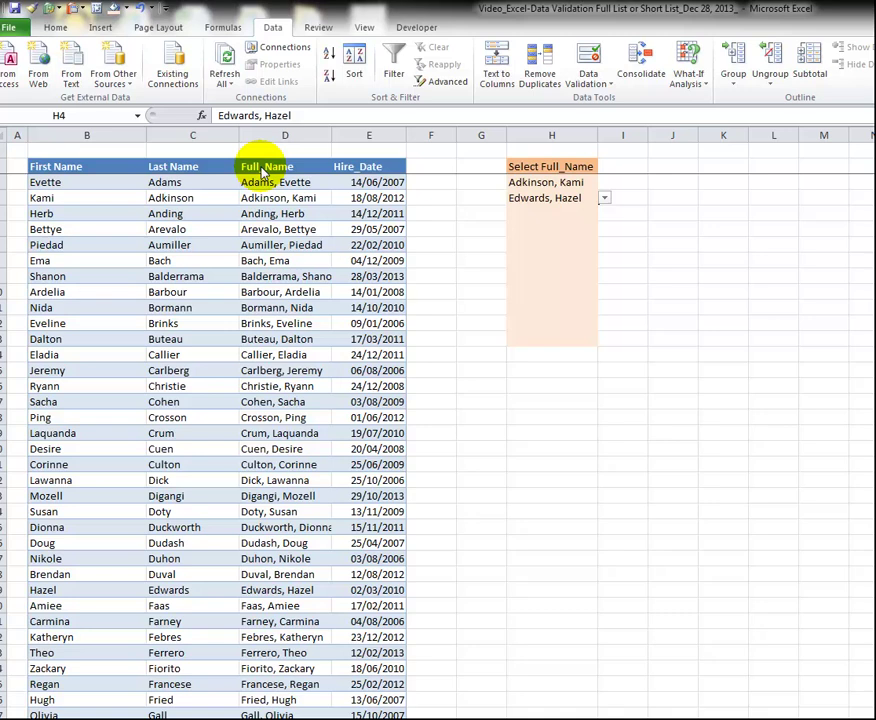
{"action": "left_click", "coordinate": [272, 168]}
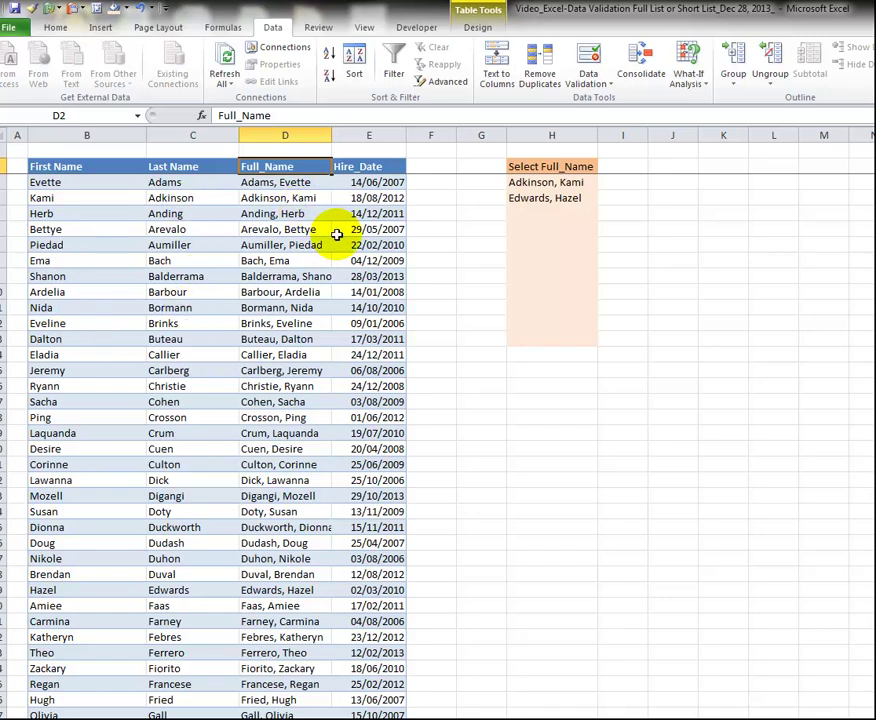
{"action": "left_click", "coordinate": [540, 215]}
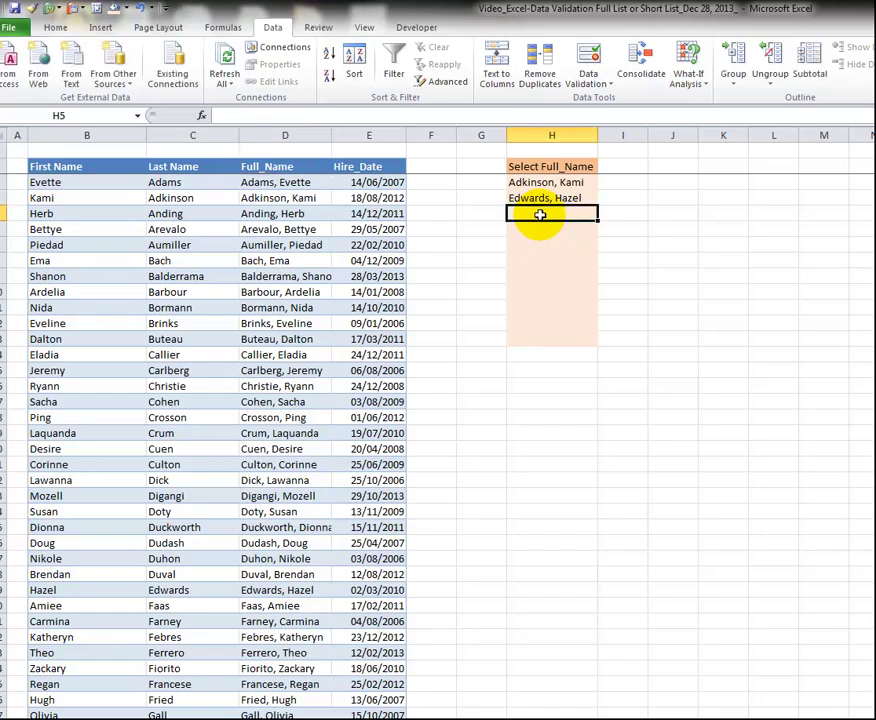
{"action": "left_click", "coordinate": [588, 198]}
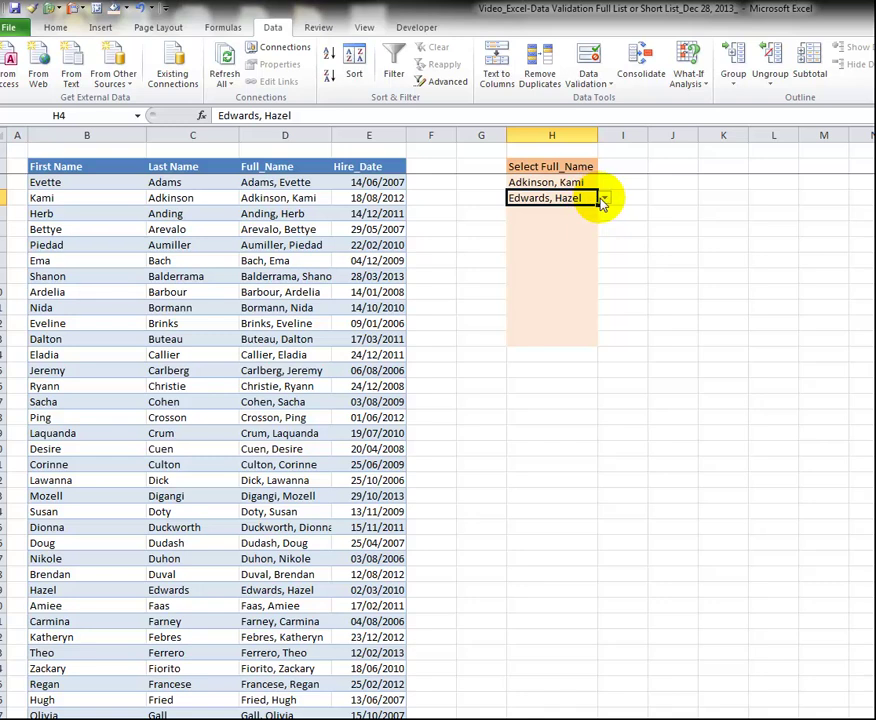
{"action": "left_click", "coordinate": [604, 198]}
{"action": "left_click", "coordinate": [605, 268]}
{"action": "left_click", "coordinate": [605, 268]}
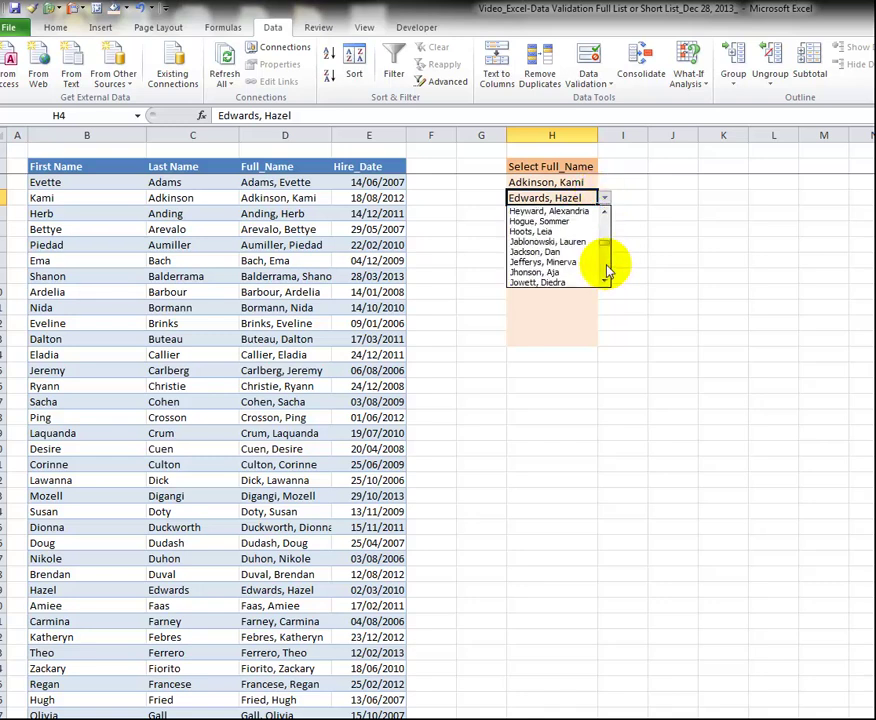
{"action": "left_click", "coordinate": [605, 268]}
{"action": "key", "text": "Escape"}
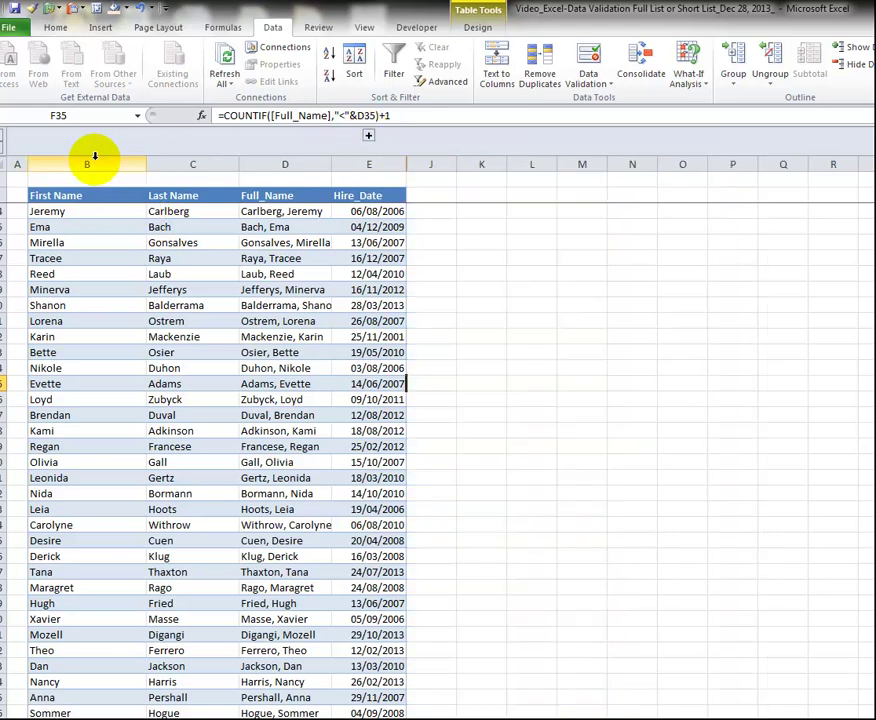
Collapse the helper group, review the Full_Name formula, then expand columns F–I with RANK, COUNTER, MATCH, Full_Name_ABC.
{"action": "left_click", "coordinate": [94, 164]}
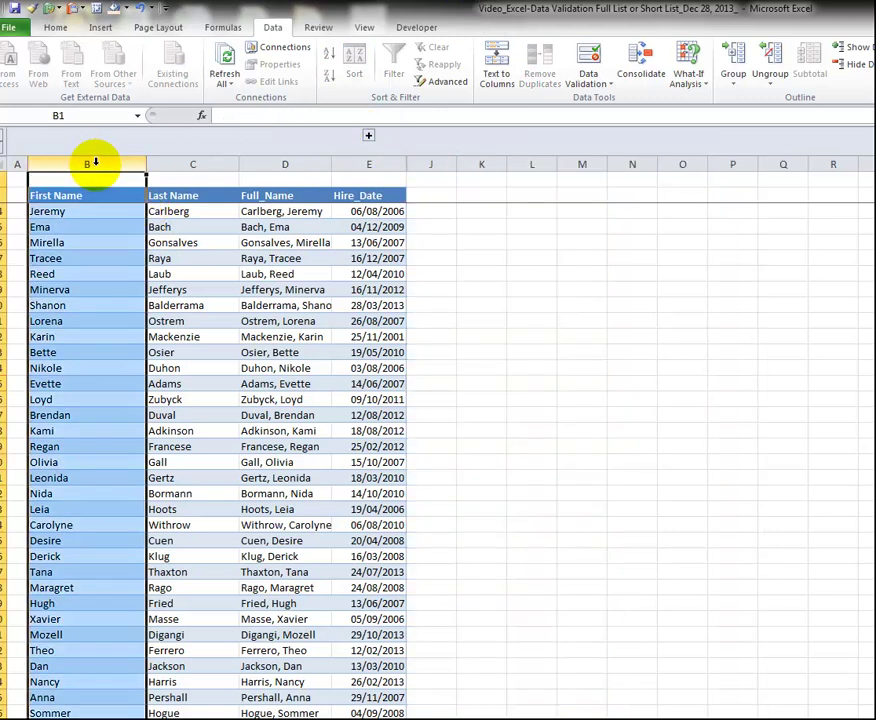
{"action": "left_click", "coordinate": [193, 164]}
{"action": "left_click", "coordinate": [264, 211]}
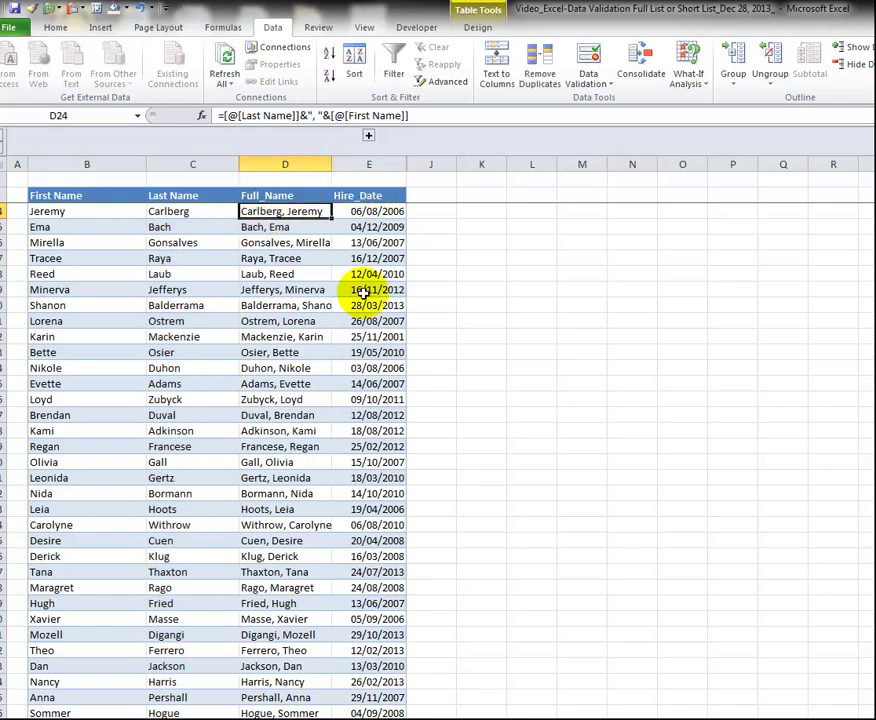
{"action": "left_click", "coordinate": [365, 196]}
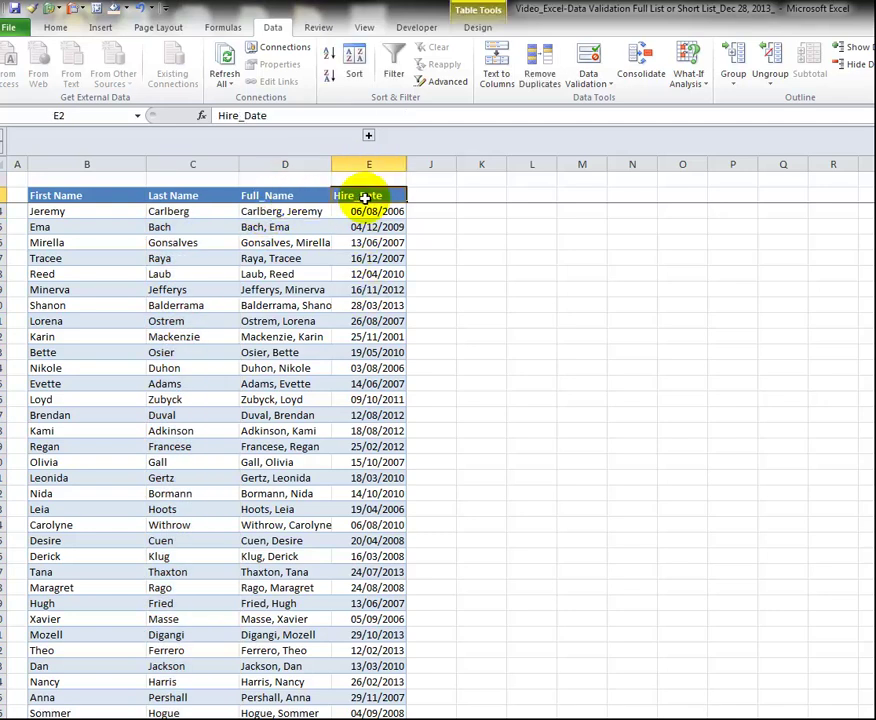
{"action": "left_click", "coordinate": [368, 135]}
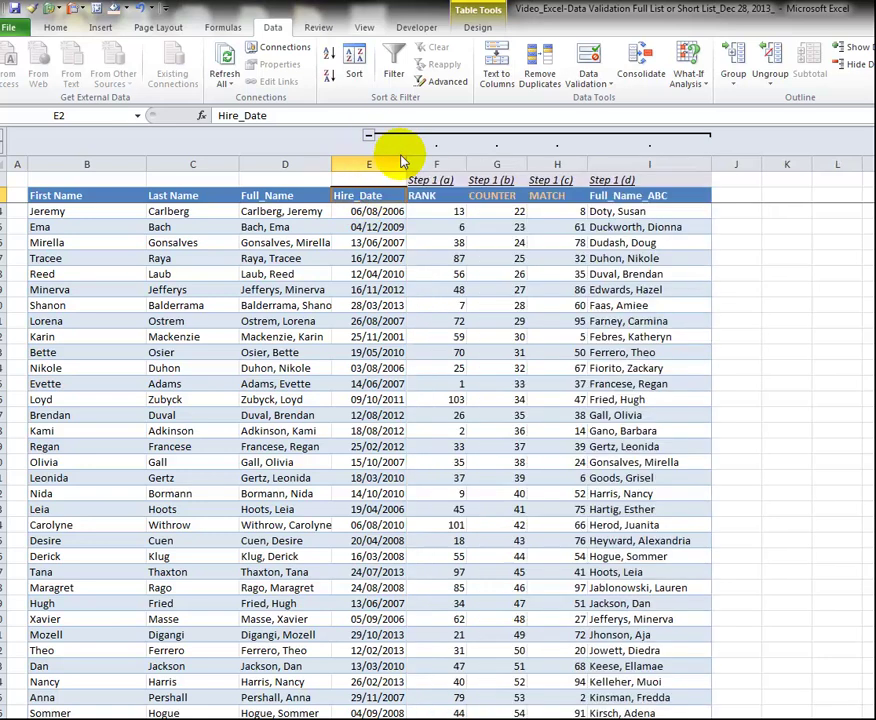
{"action": "left_click_drag", "start_coordinate": [436, 182], "coordinate": [610, 476]}
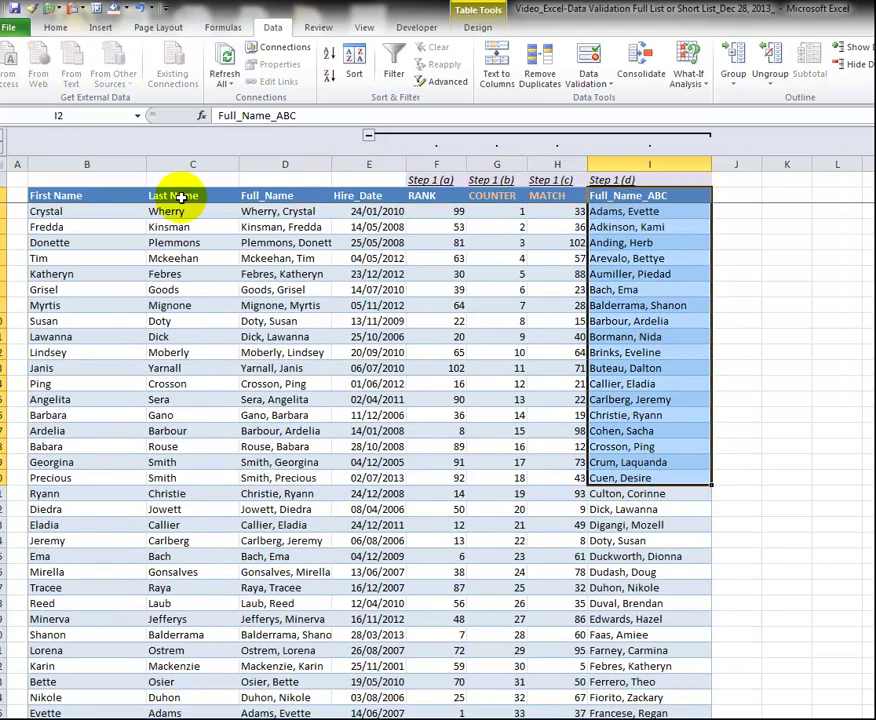
{"action": "left_click", "coordinate": [284, 164]}
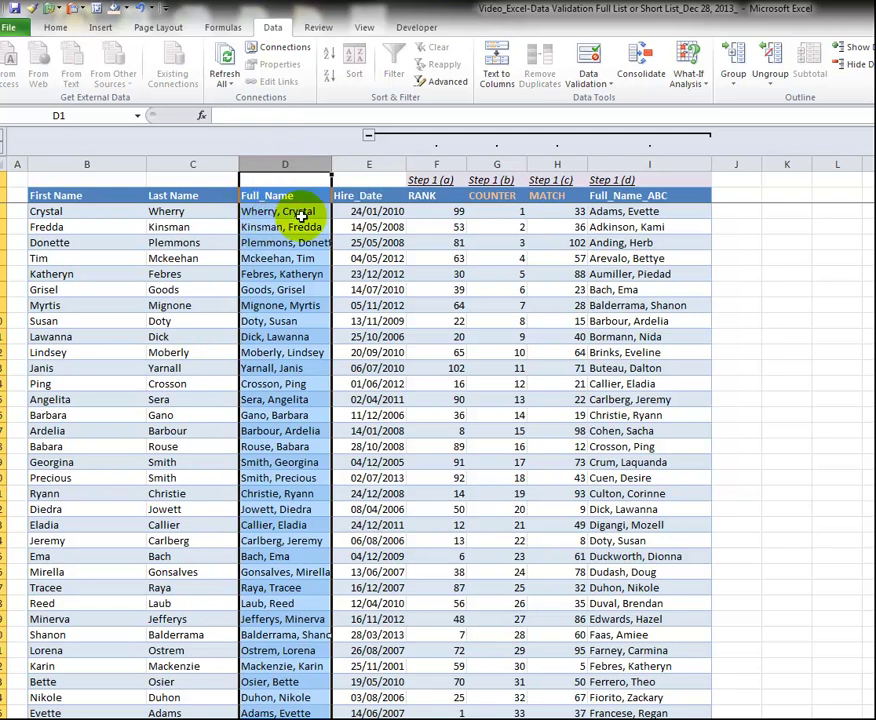
{"action": "left_click", "coordinate": [620, 165]}
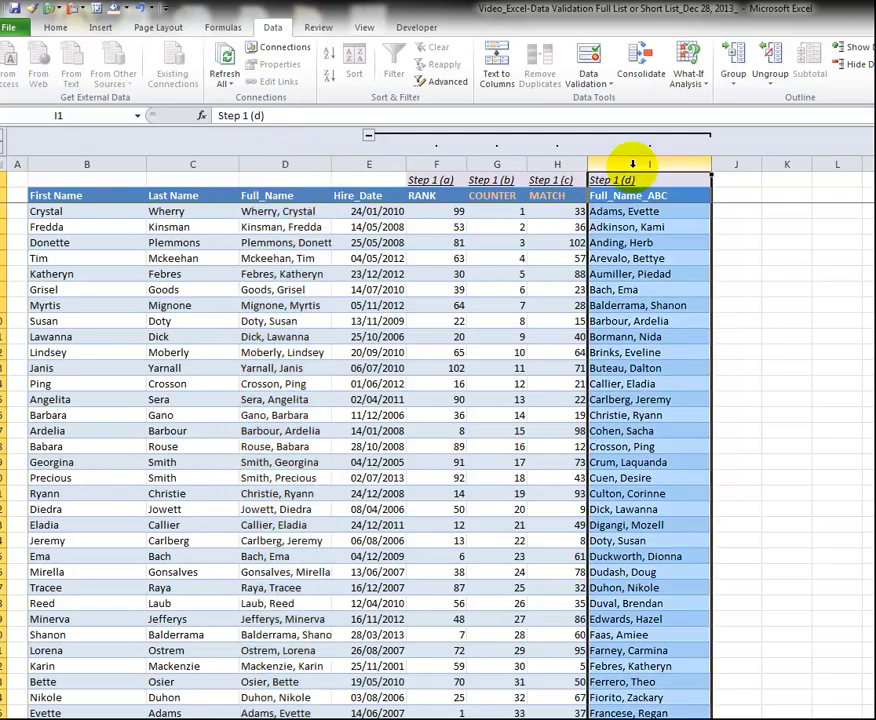
{"action": "left_click", "coordinate": [462, 213]}
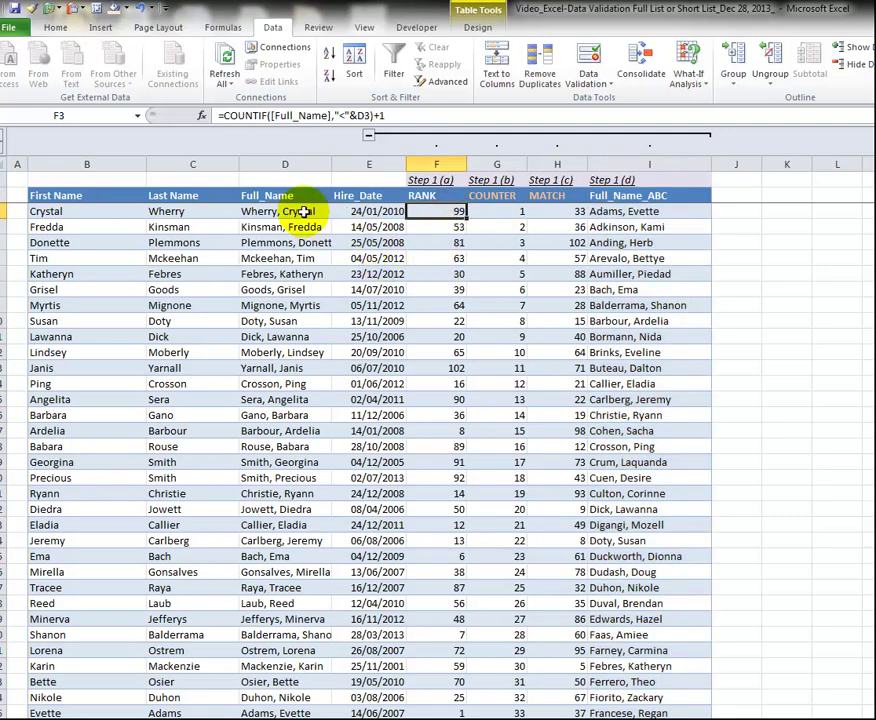
{"action": "left_click", "coordinate": [242, 212]}
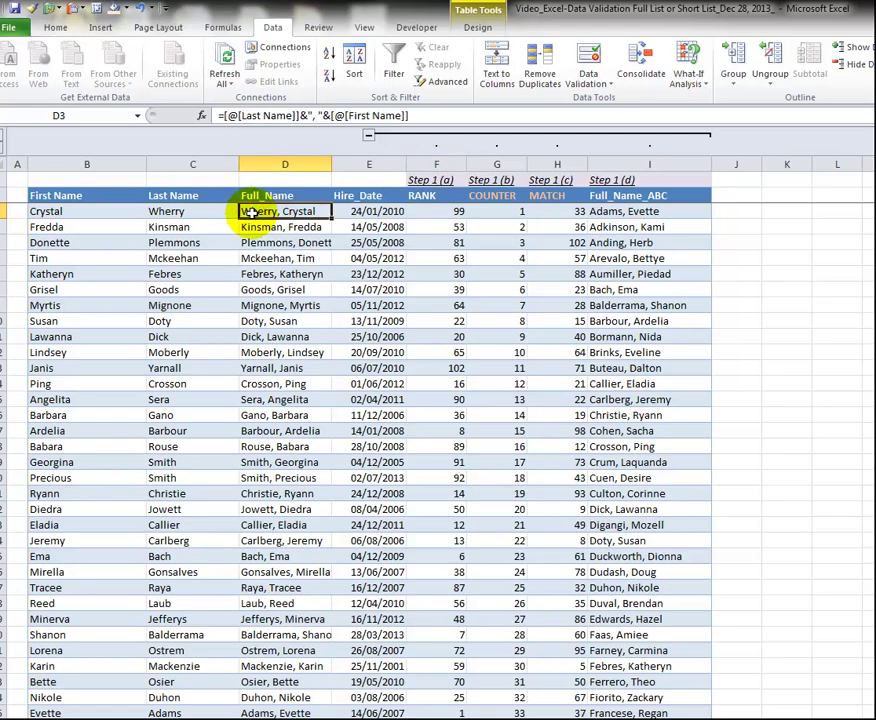
{"action": "left_click", "coordinate": [414, 212]}
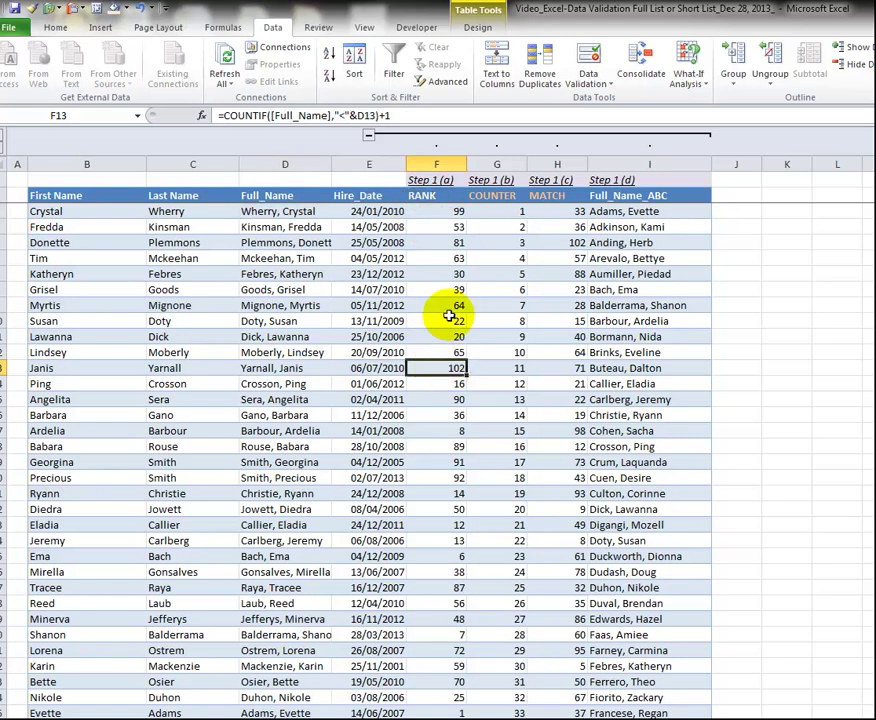
{"action": "left_click", "coordinate": [300, 211]}
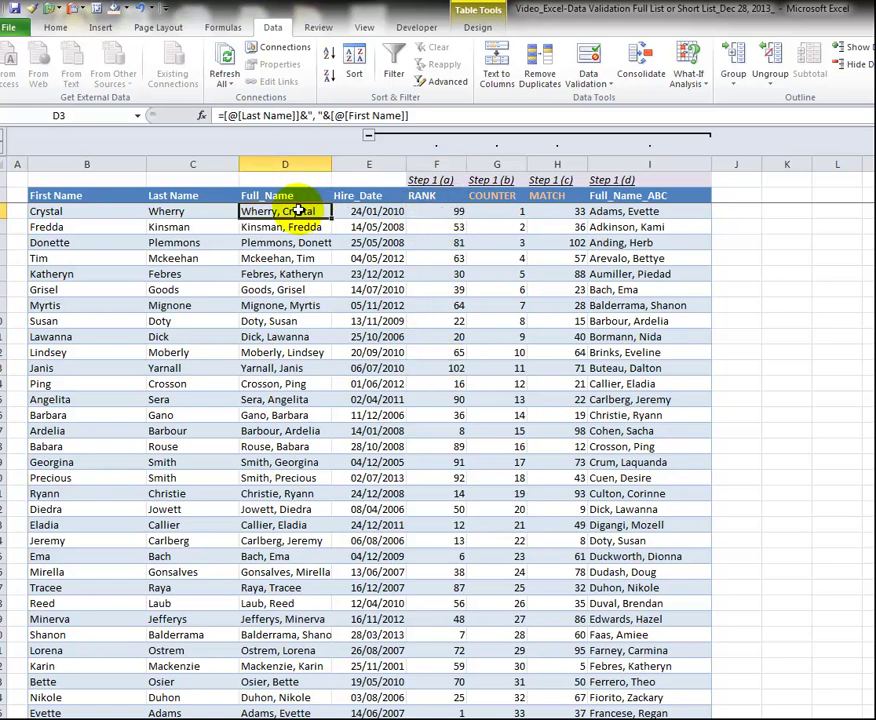
{"action": "left_click", "coordinate": [428, 368]}
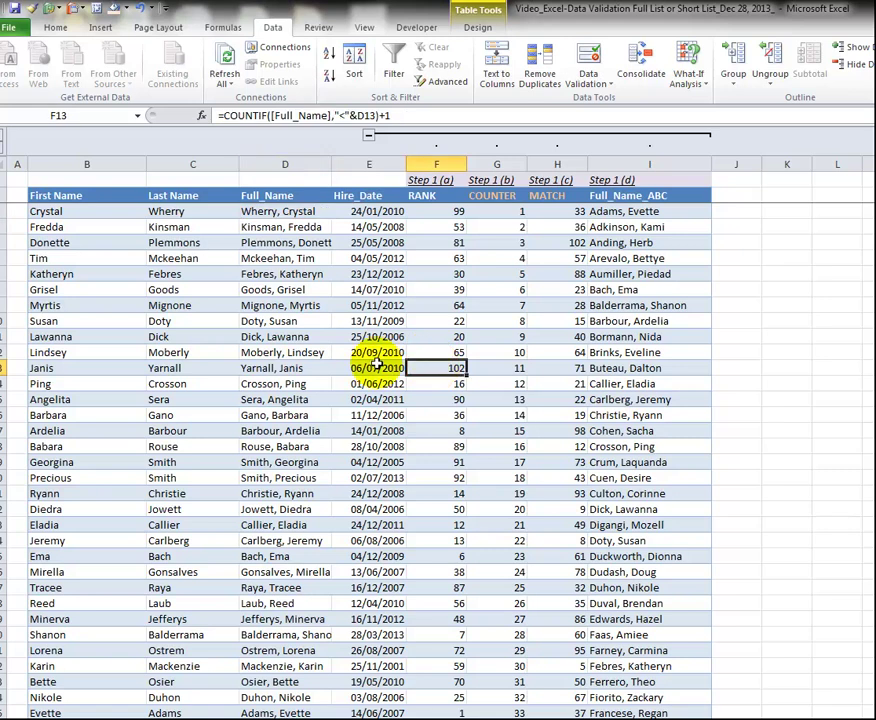
{"action": "left_click", "coordinate": [273, 368]}
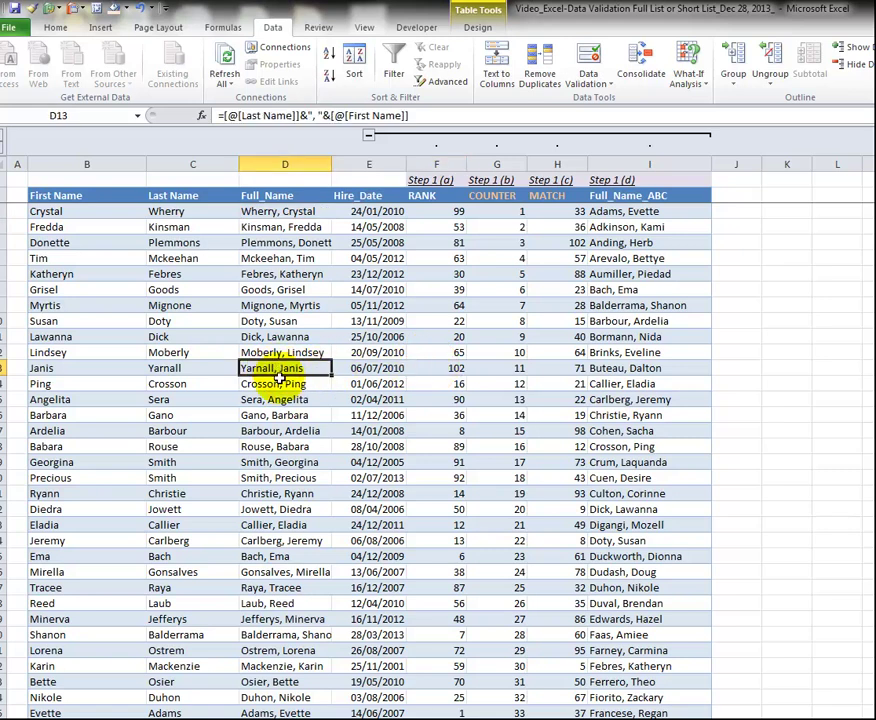
{"action": "left_click", "coordinate": [438, 369]}
{"action": "left_click", "coordinate": [287, 209]}
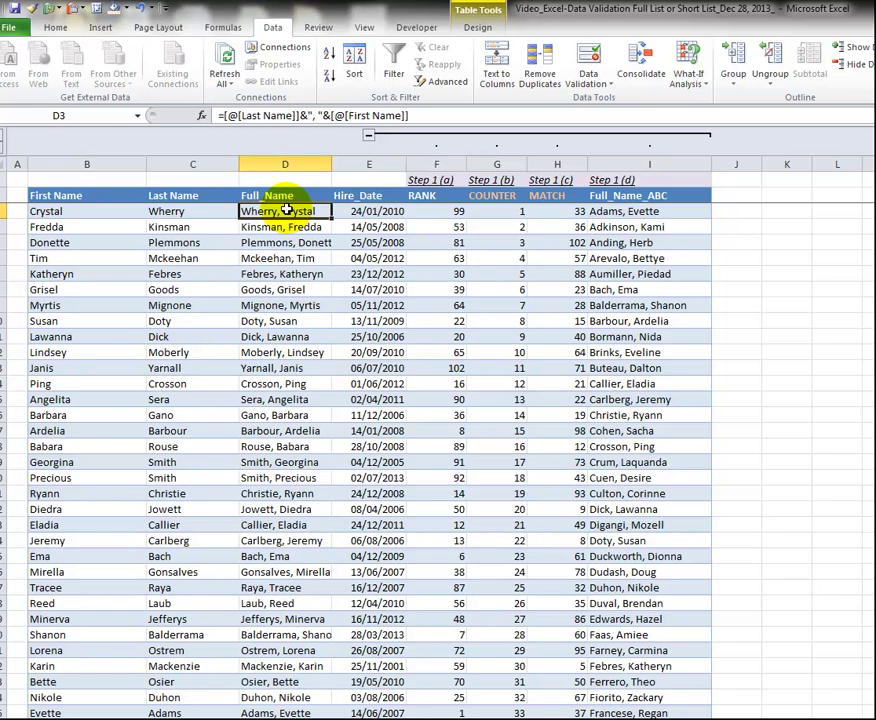
{"action": "left_click", "coordinate": [438, 368]}
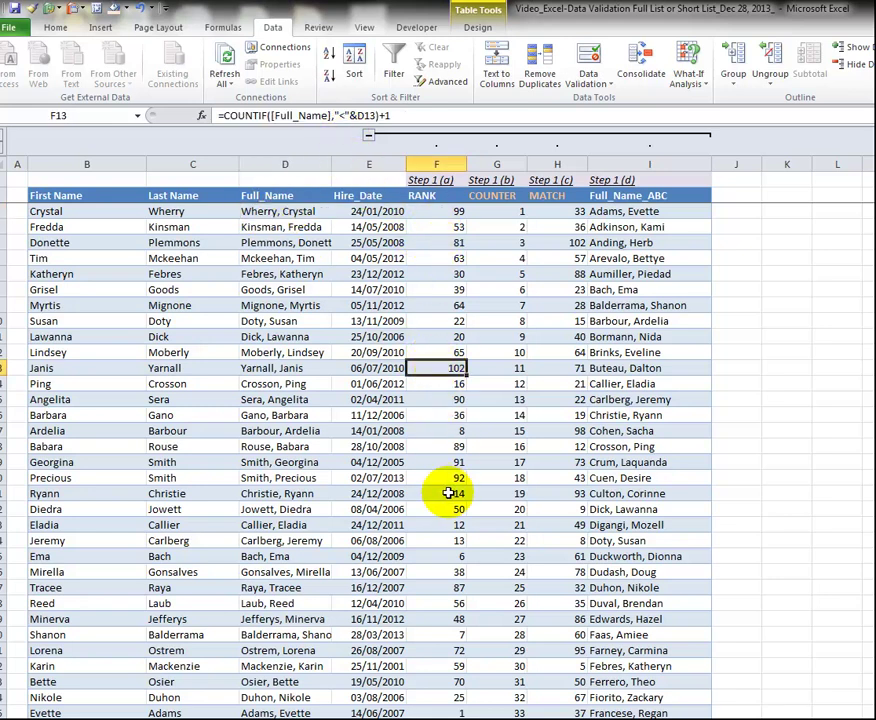
{"action": "left_click", "coordinate": [335, 116]}
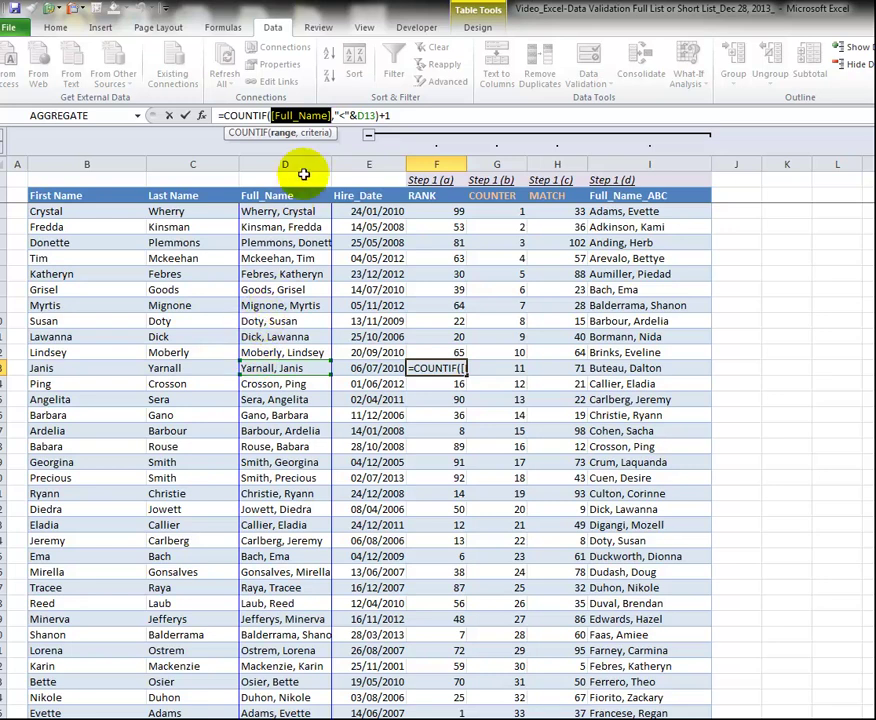
{"action": "left_click", "coordinate": [314, 133]}
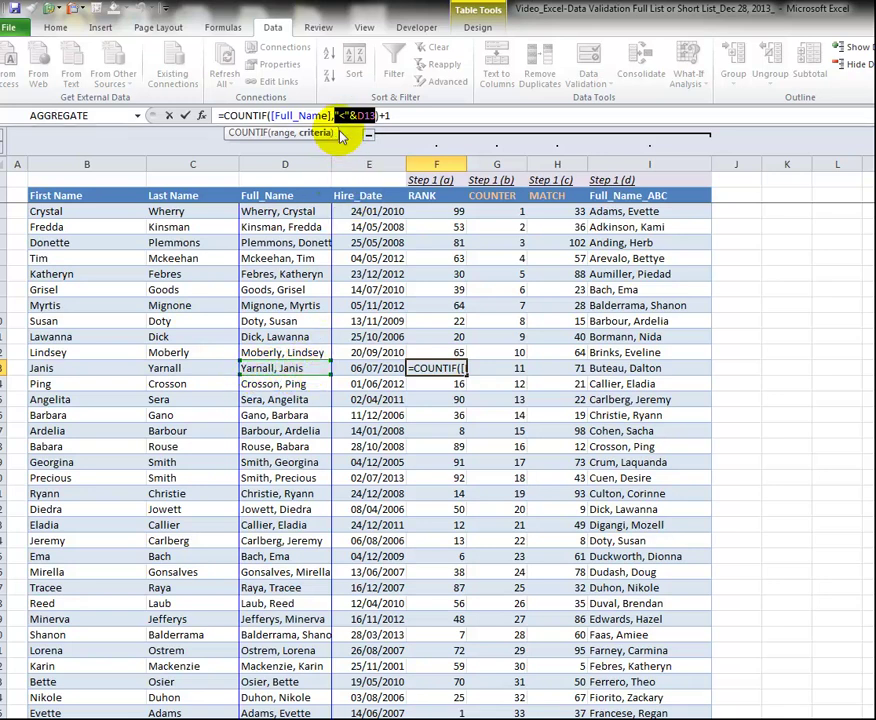
{"action": "key", "text": "ctrl+Return"}
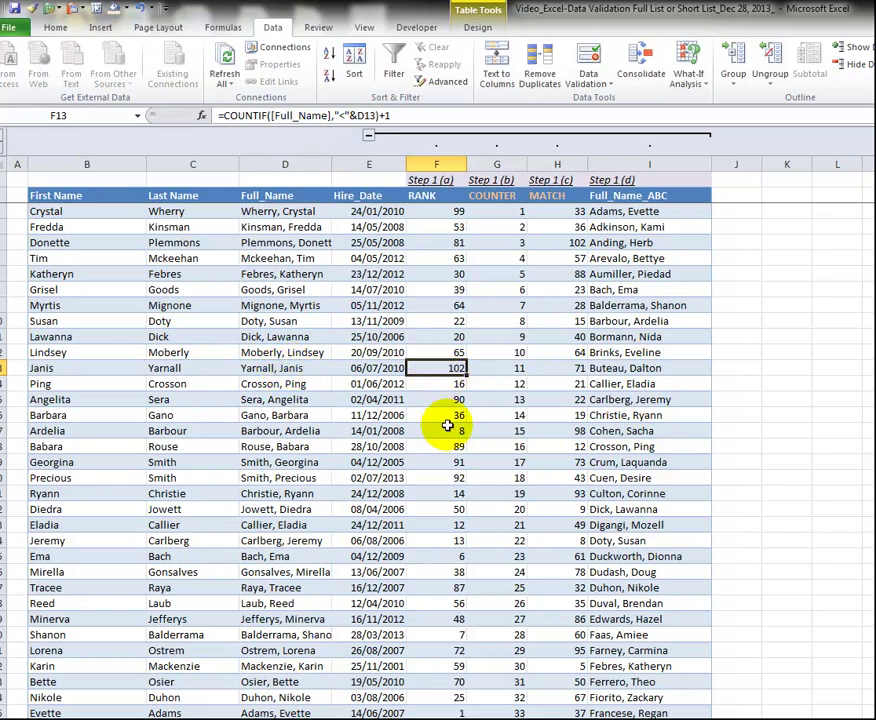
{"action": "left_click", "coordinate": [440, 712]}
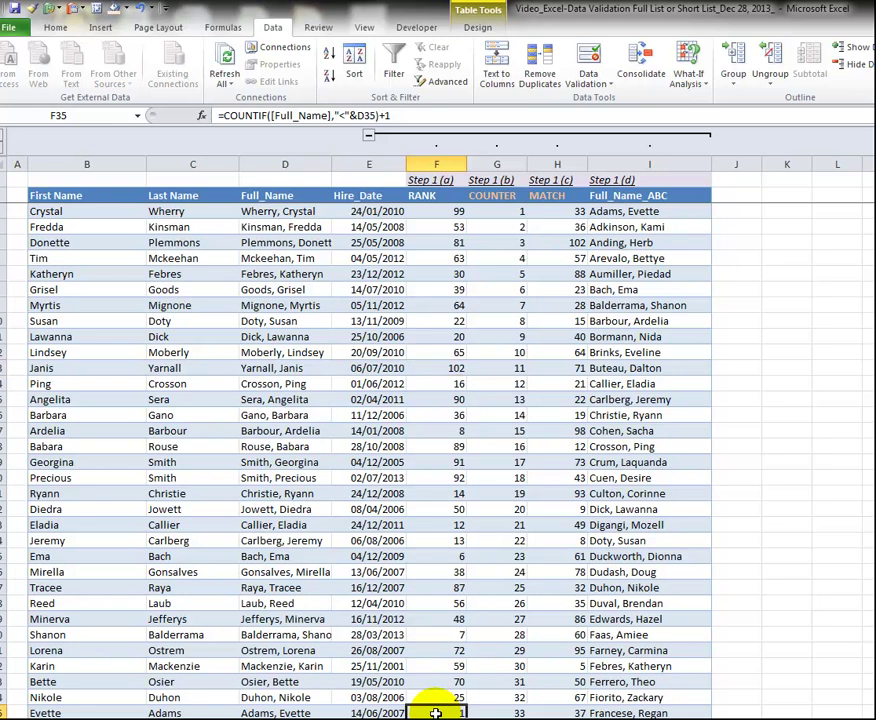
{"action": "scroll", "coordinate": [444, 632], "scroll_direction": "down", "scroll_amount": 6}
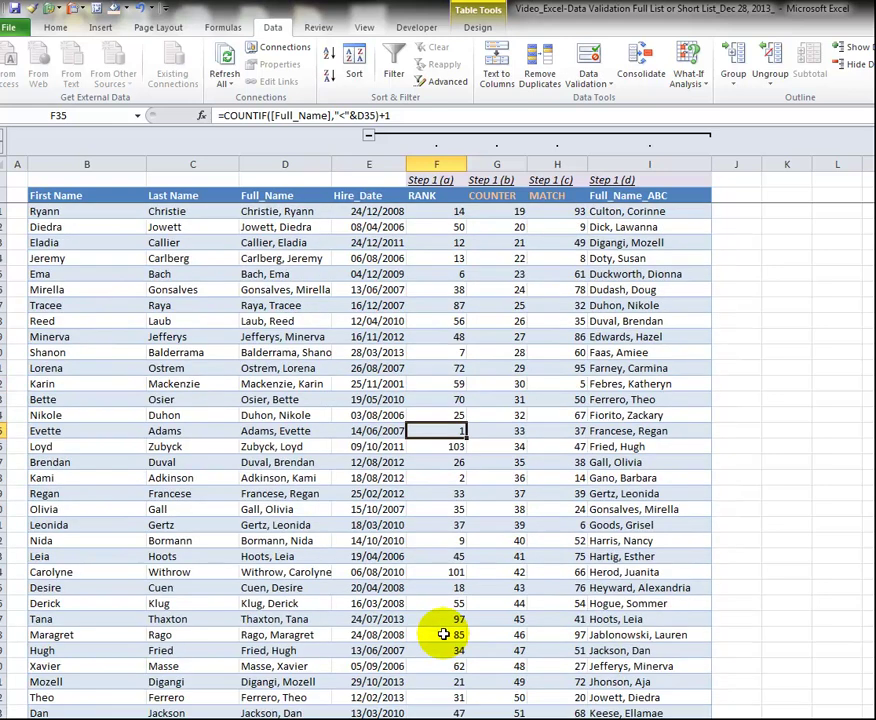
{"action": "left_click", "coordinate": [288, 431]}
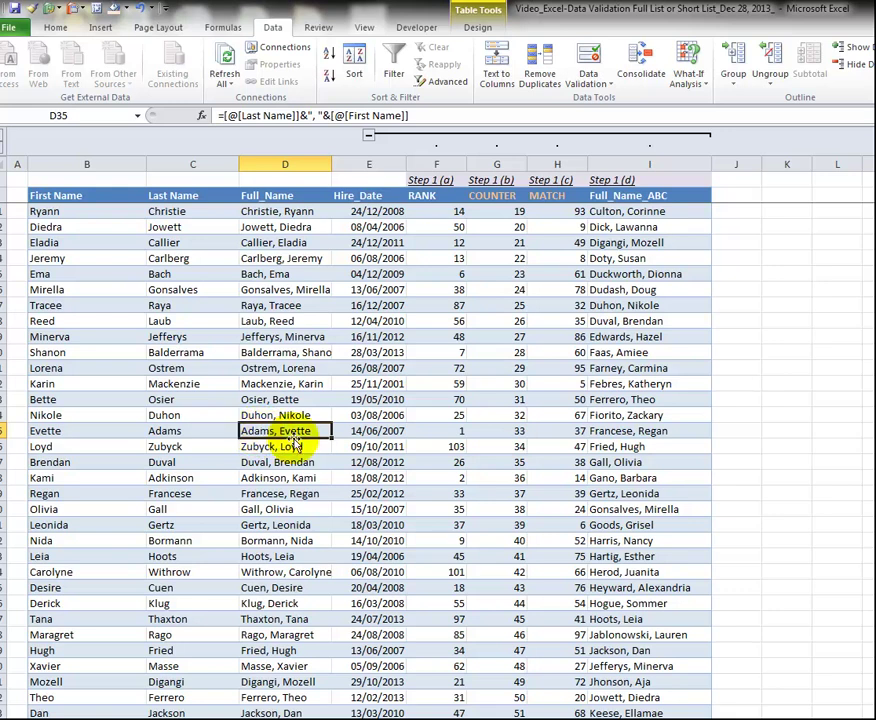
{"action": "scroll", "coordinate": [300, 440], "scroll_direction": "up", "scroll_amount": 6}
{"action": "left_click", "coordinate": [620, 211]}
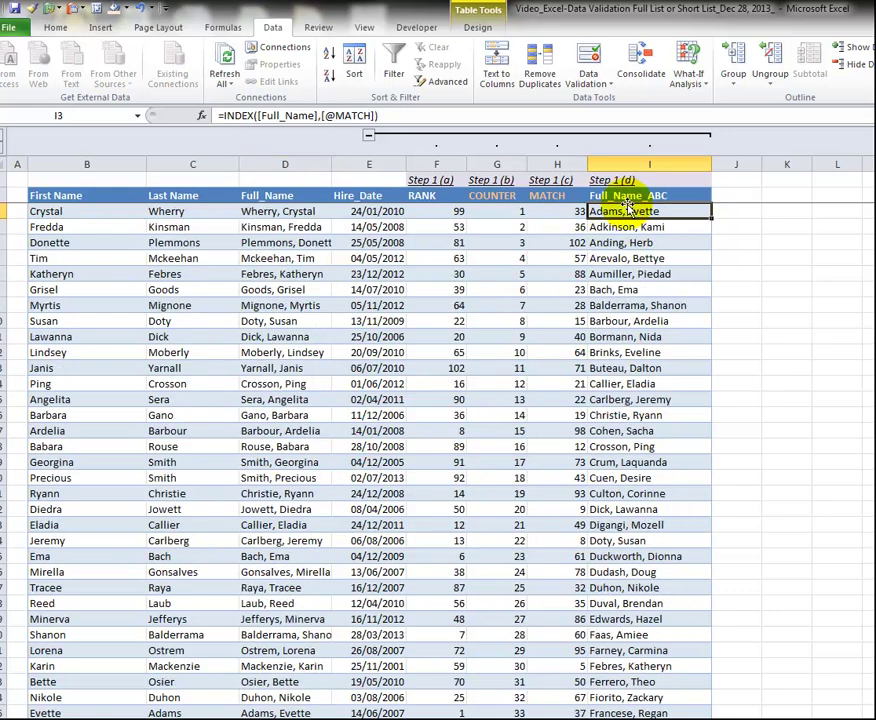
{"action": "scroll", "coordinate": [514, 535], "scroll_direction": "down", "scroll_amount": 7}
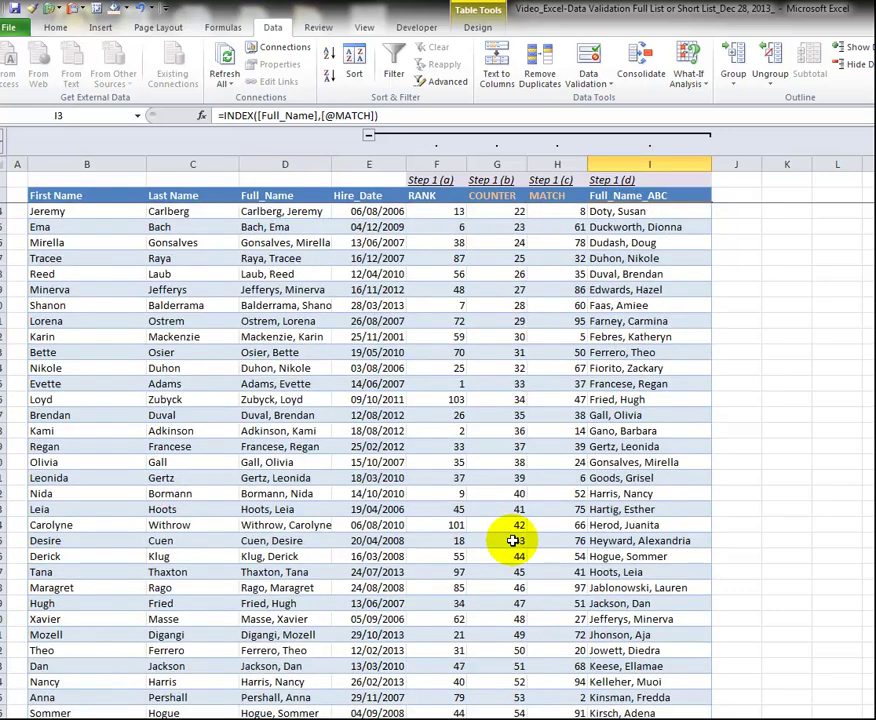
{"action": "left_click", "coordinate": [446, 386]}
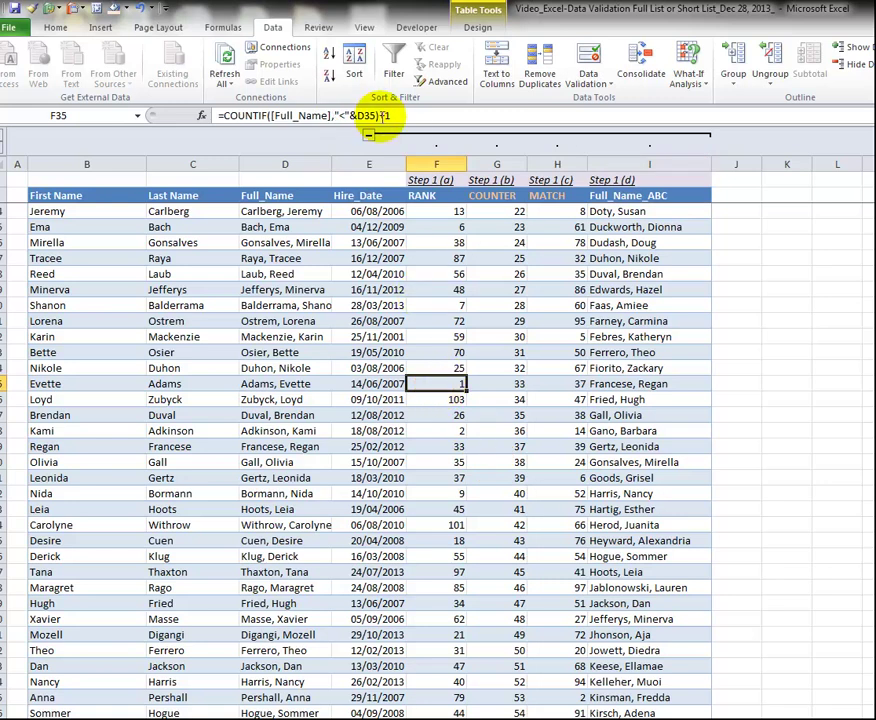
{"action": "left_click_drag", "start_coordinate": [378, 115], "coordinate": [224, 115]}
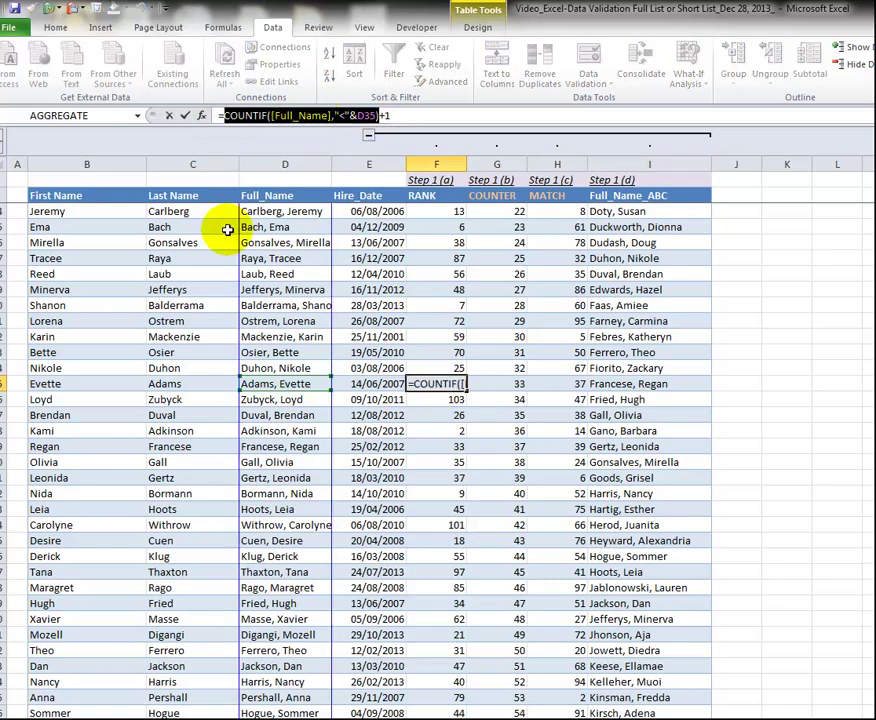
{"action": "key", "text": "F9"}
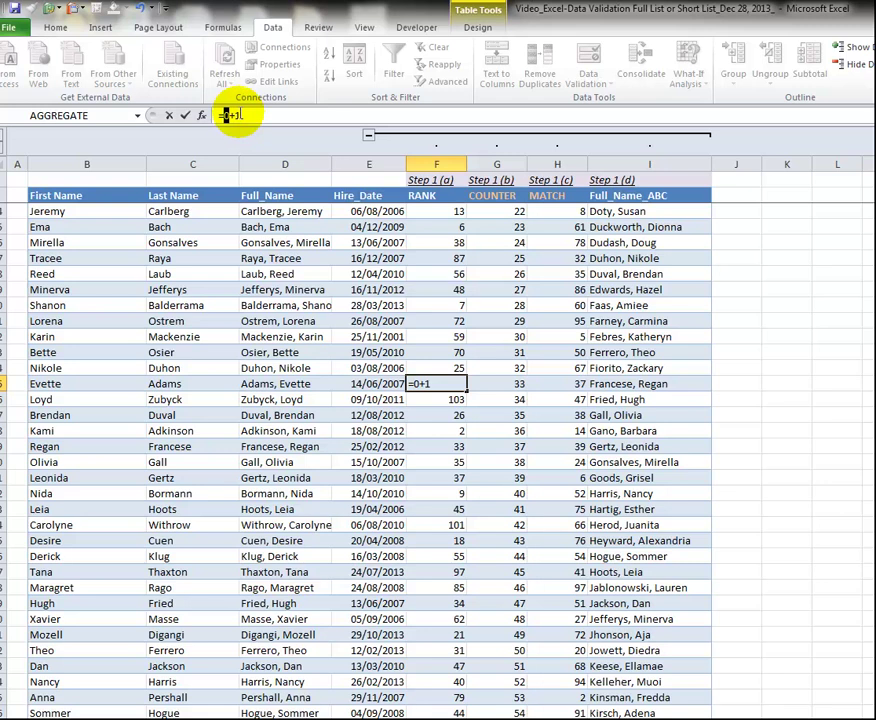
{"action": "key", "text": "Escape"}
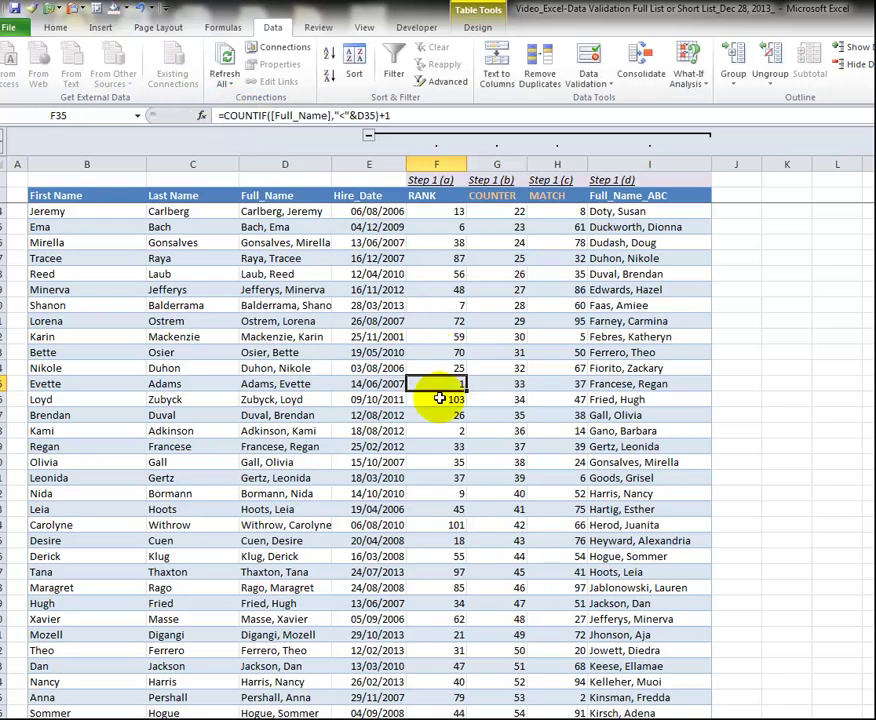
{"action": "left_click", "coordinate": [440, 399]}
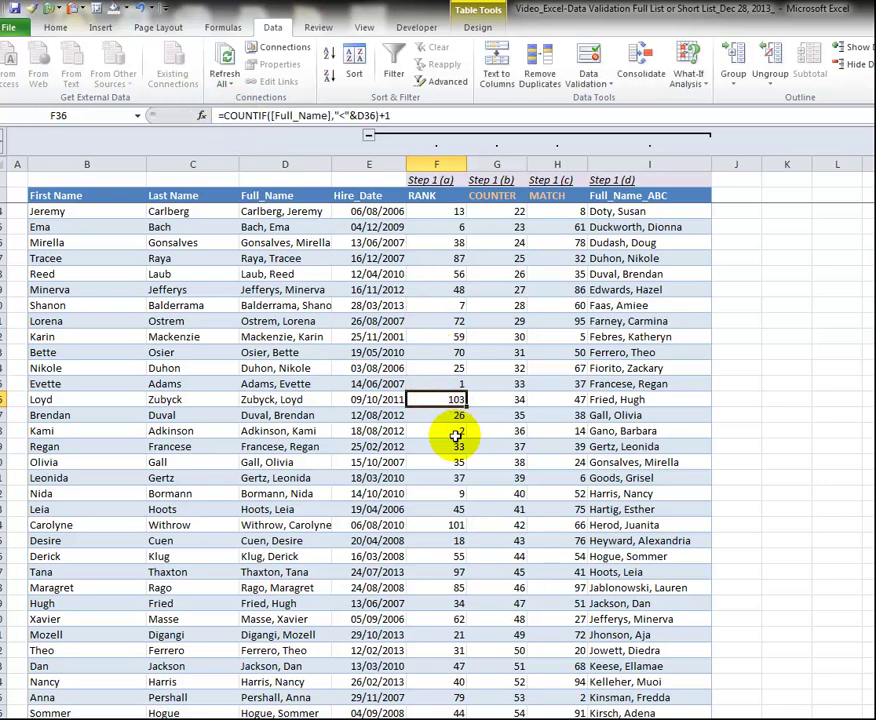
{"action": "left_click", "coordinate": [449, 383]}
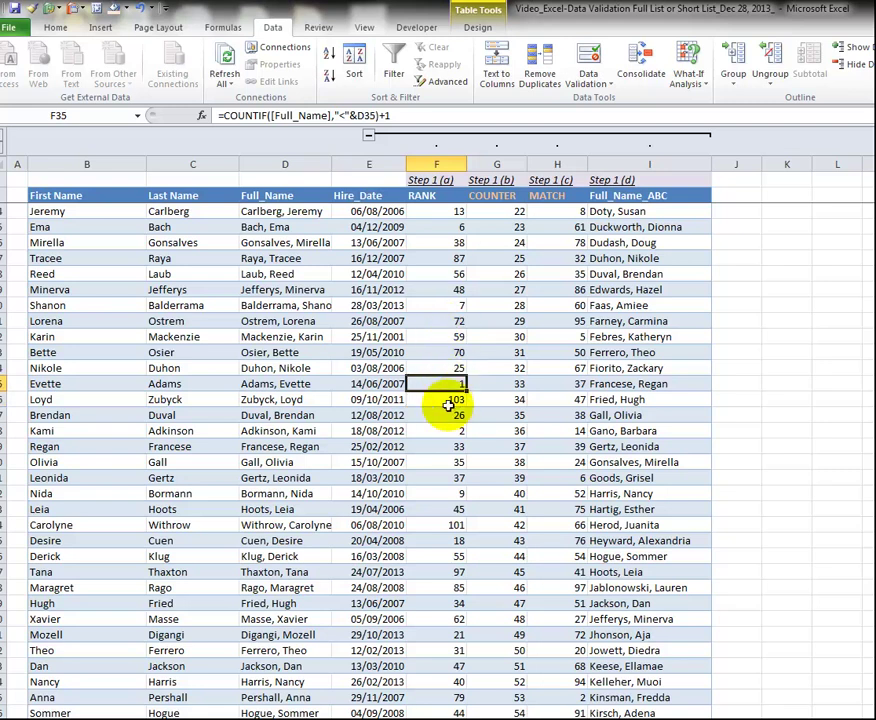
{"action": "left_click", "coordinate": [450, 431]}
{"action": "left_click", "coordinate": [294, 432]}
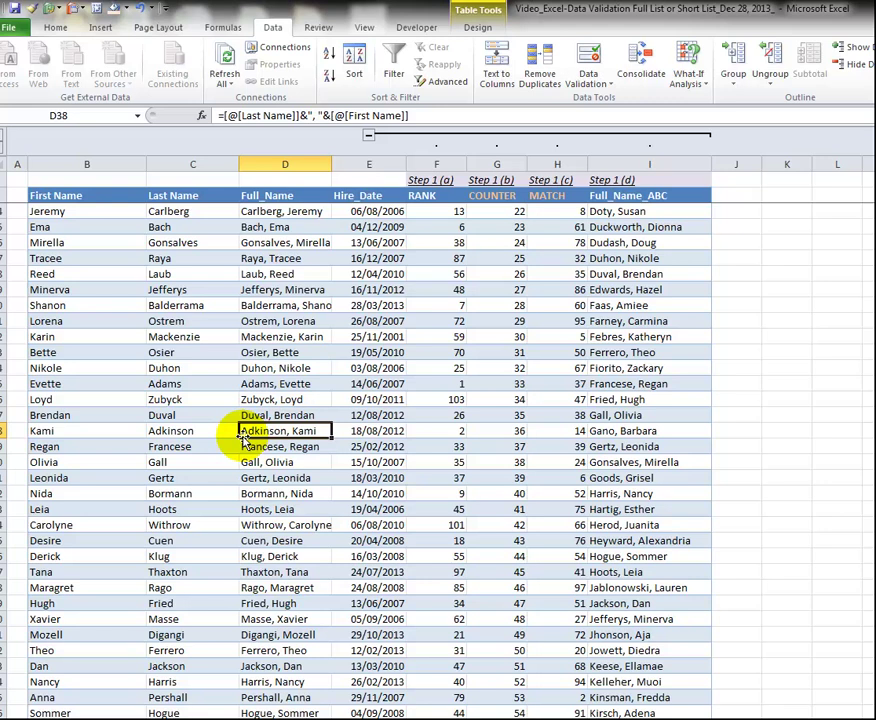
{"action": "left_click", "coordinate": [440, 399]}
{"action": "scroll", "coordinate": [442, 446], "scroll_direction": "down", "scroll_amount": 9}
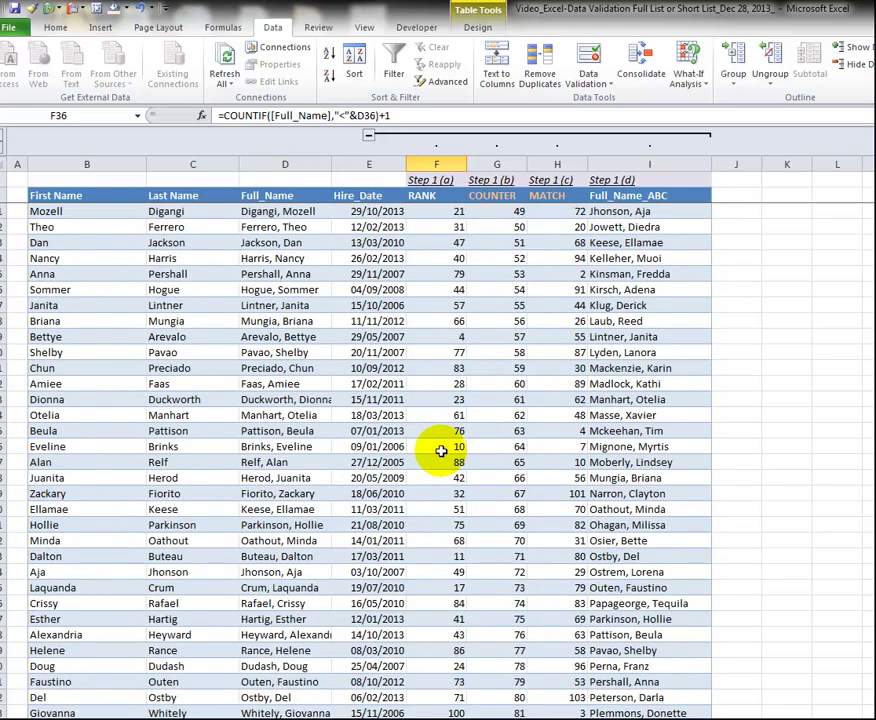
{"action": "scroll", "coordinate": [441, 451], "scroll_direction": "down", "scroll_amount": 10}
{"action": "scroll", "coordinate": [441, 452], "scroll_direction": "down", "scroll_amount": 2}
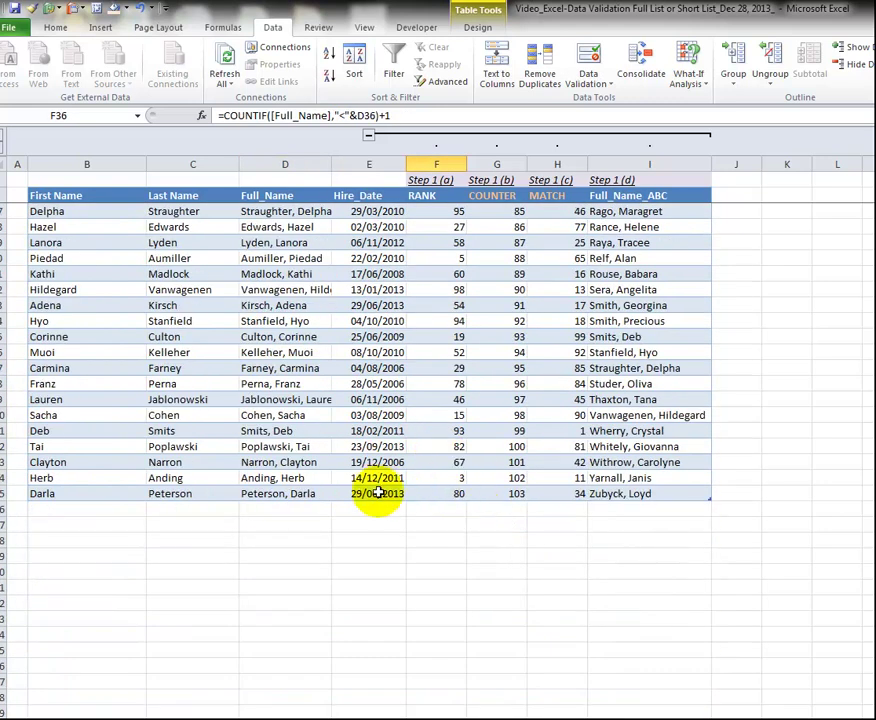
{"action": "left_click", "coordinate": [283, 479]}
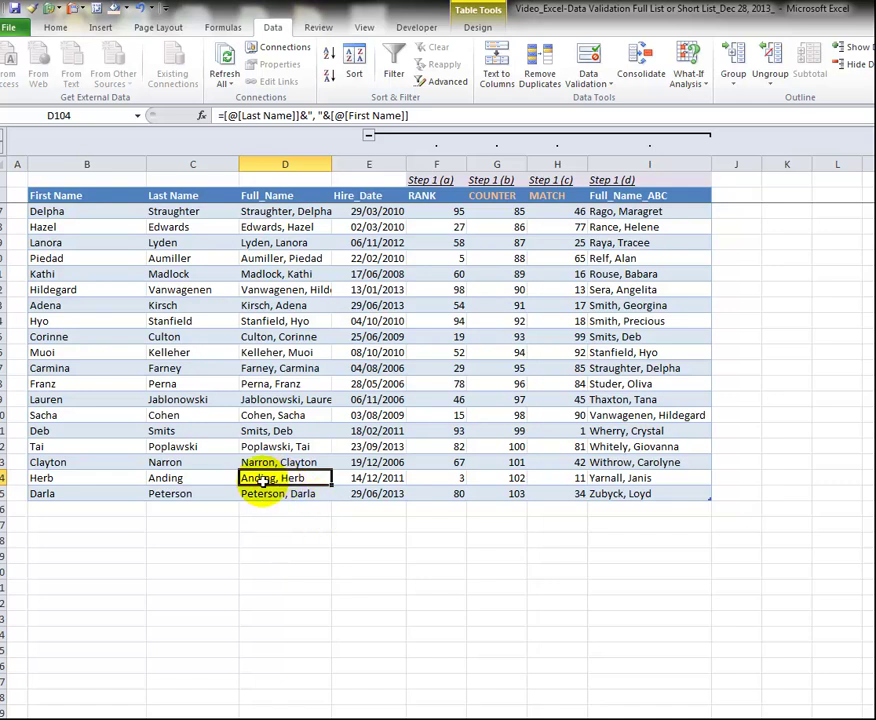
{"action": "left_click", "coordinate": [412, 414]}
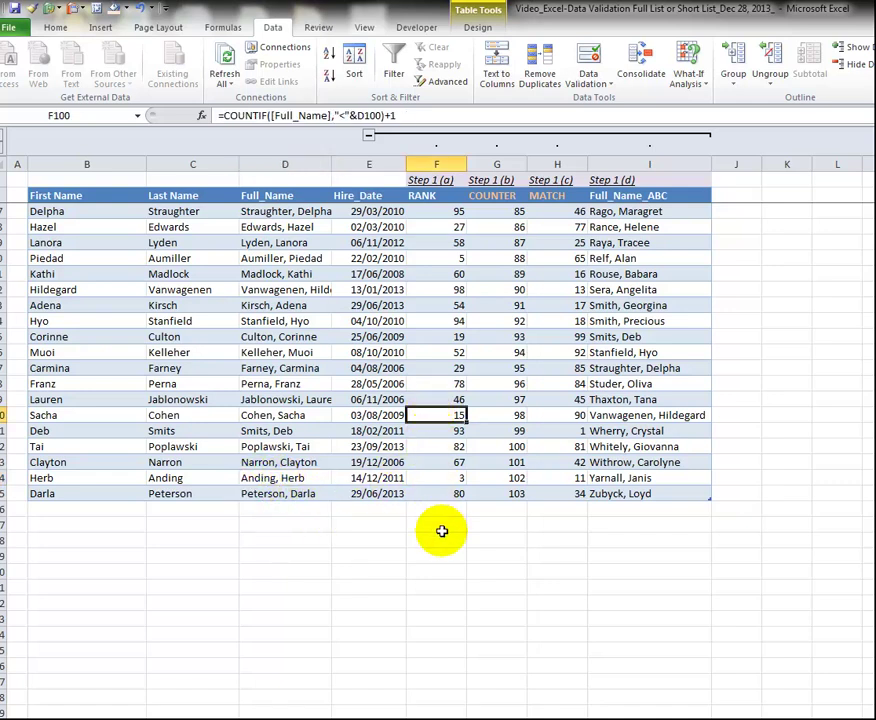
{"action": "scroll", "coordinate": [451, 288], "scroll_direction": "up", "scroll_amount": 20}
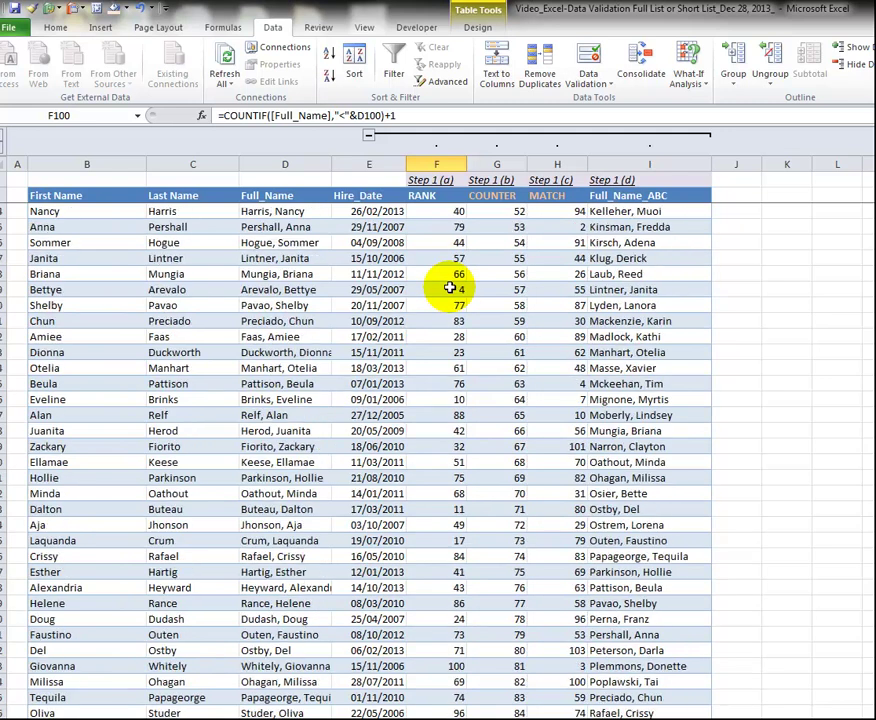
{"action": "left_click", "coordinate": [462, 194]}
{"action": "left_click", "coordinate": [486, 194]}
{"action": "left_click", "coordinate": [494, 212]}
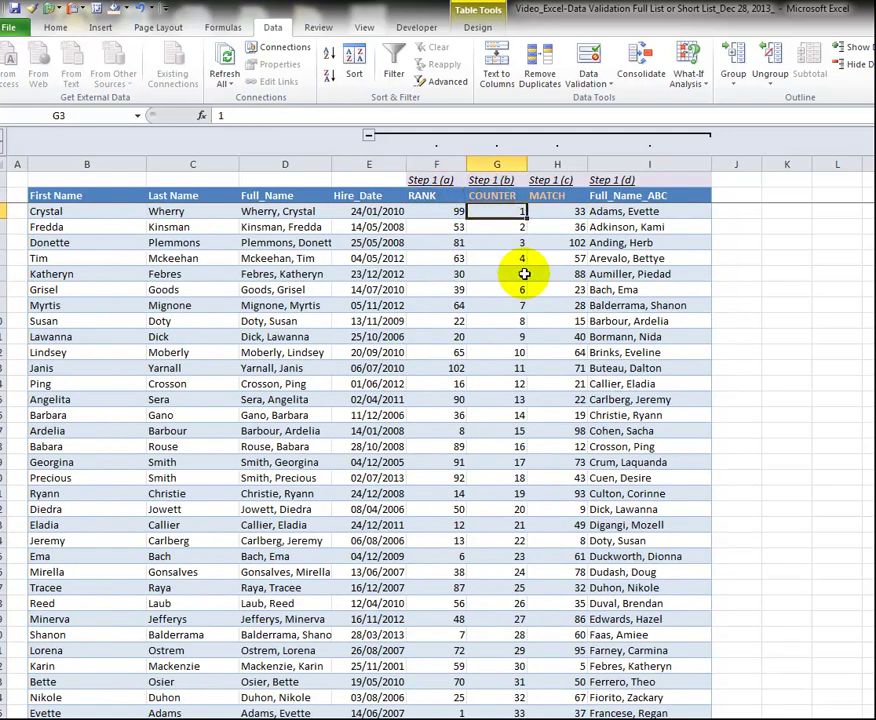
{"action": "key", "text": "Down"}
{"action": "key", "text": "Down"}
{"action": "key", "text": "Down"}
{"action": "key", "text": "Down"}
{"action": "key", "text": "Down"}
{"action": "key", "text": "Down"}
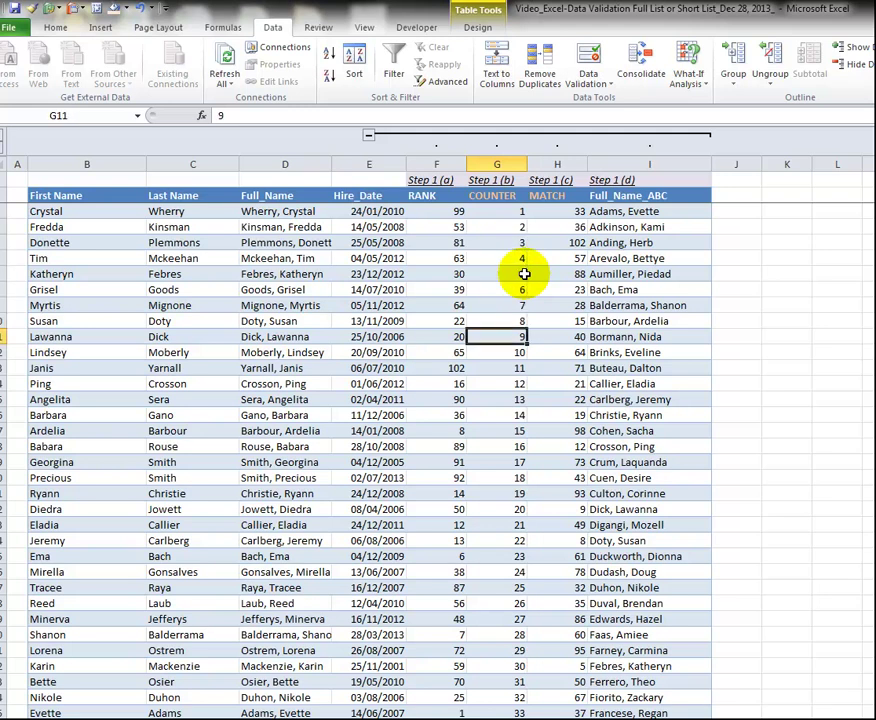
{"action": "key", "text": "Down"}
{"action": "key", "text": "Down"}
{"action": "key", "text": "Down"}
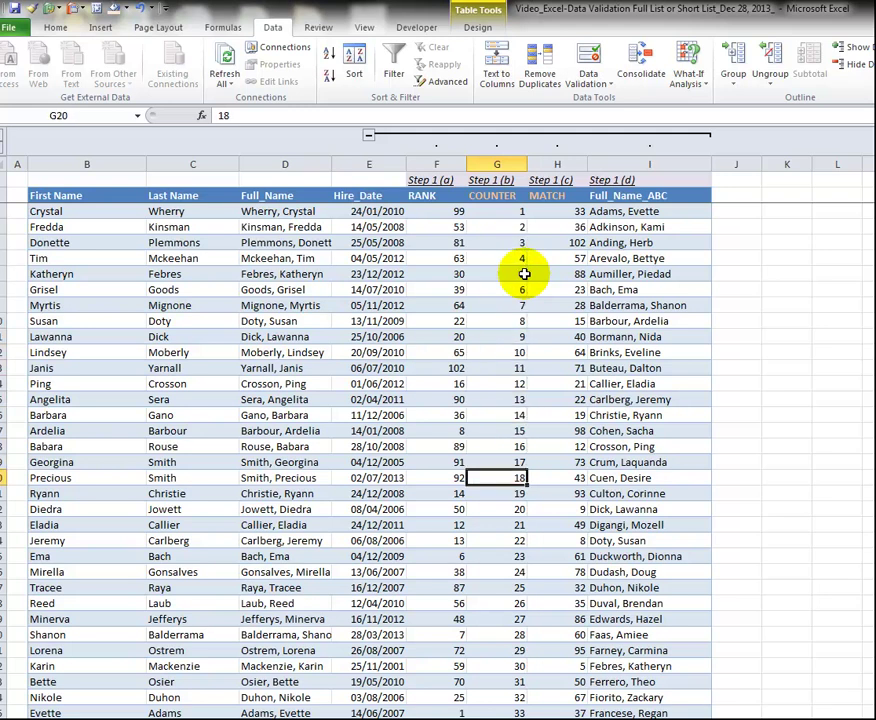
{"action": "key", "text": "ctrl+Down"}
{"action": "key", "text": "Down"}
{"action": "key", "text": "Down"}
{"action": "key", "text": "Down"}
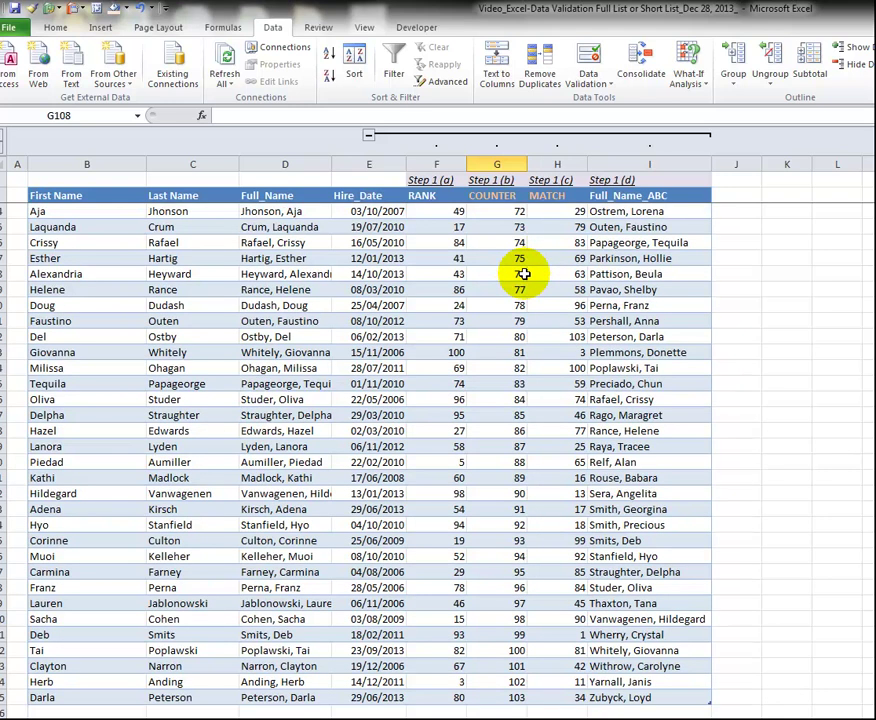
{"action": "key", "text": "Up"}
{"action": "key", "text": "Up"}
{"action": "key", "text": "Up"}
{"action": "key", "text": "ctrl+Up"}
{"action": "key", "text": "Down"}
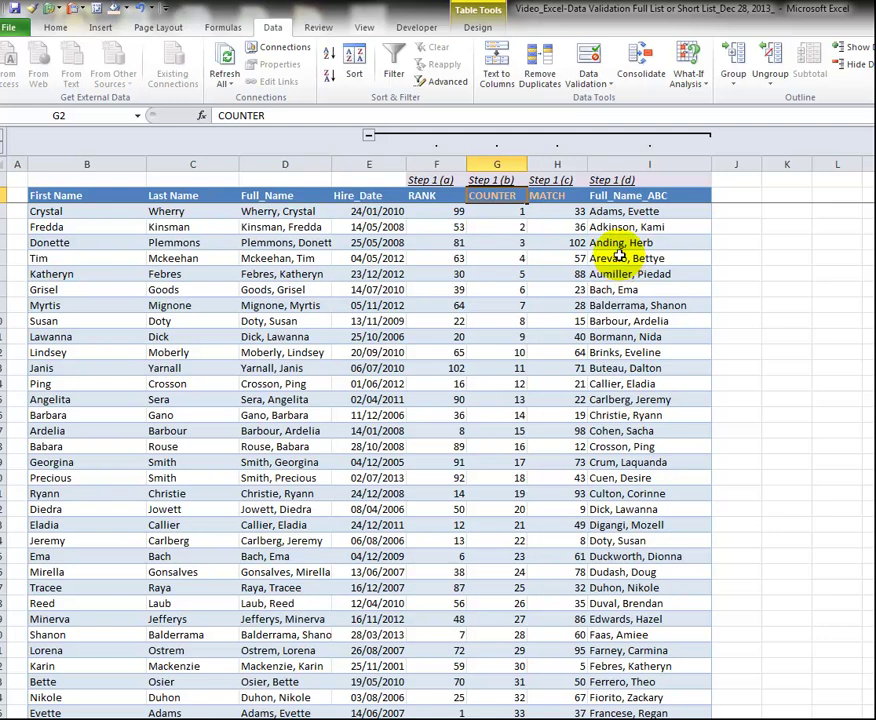
{"action": "left_click", "coordinate": [561, 210]}
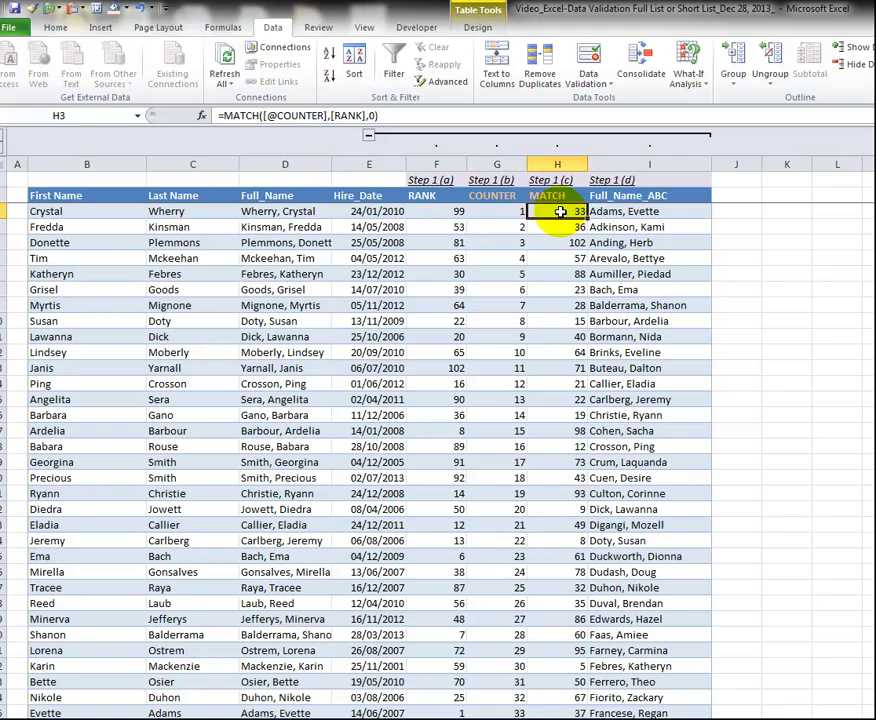
{"action": "left_click", "coordinate": [318, 116]}
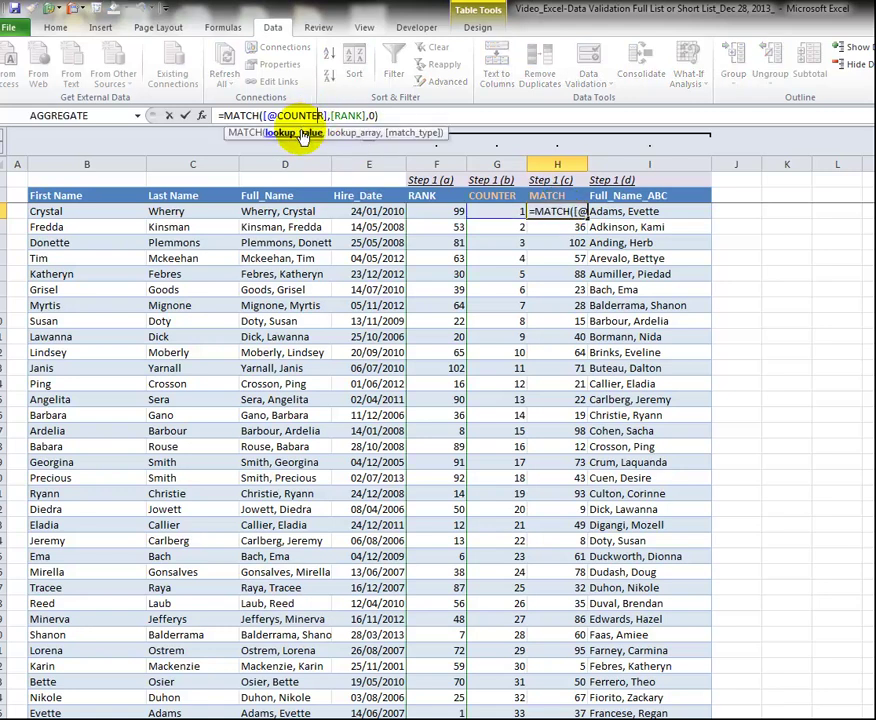
{"action": "left_click", "coordinate": [511, 211]}
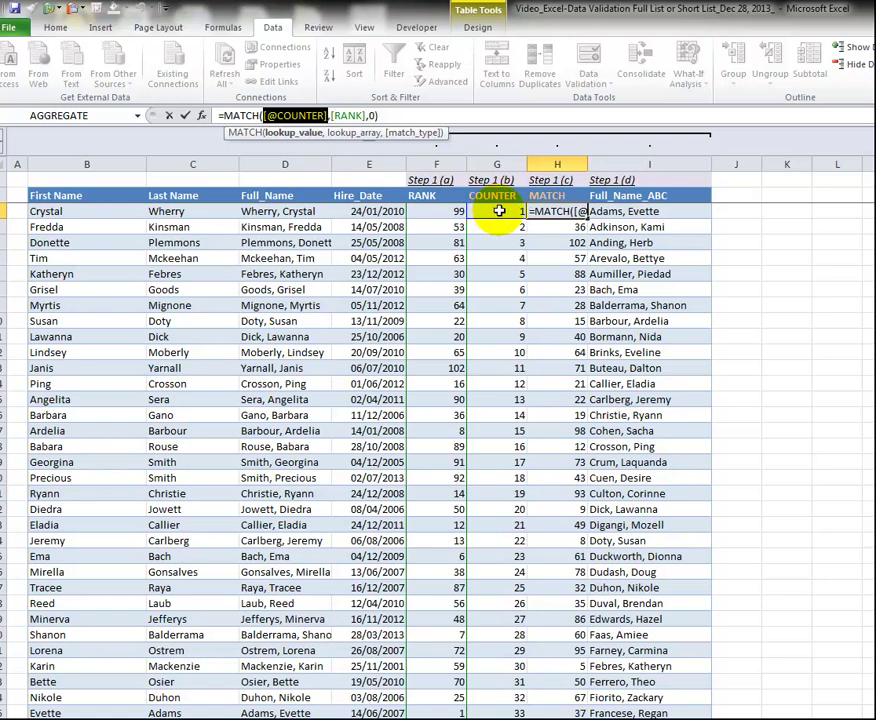
{"action": "double_click", "coordinate": [348, 115]}
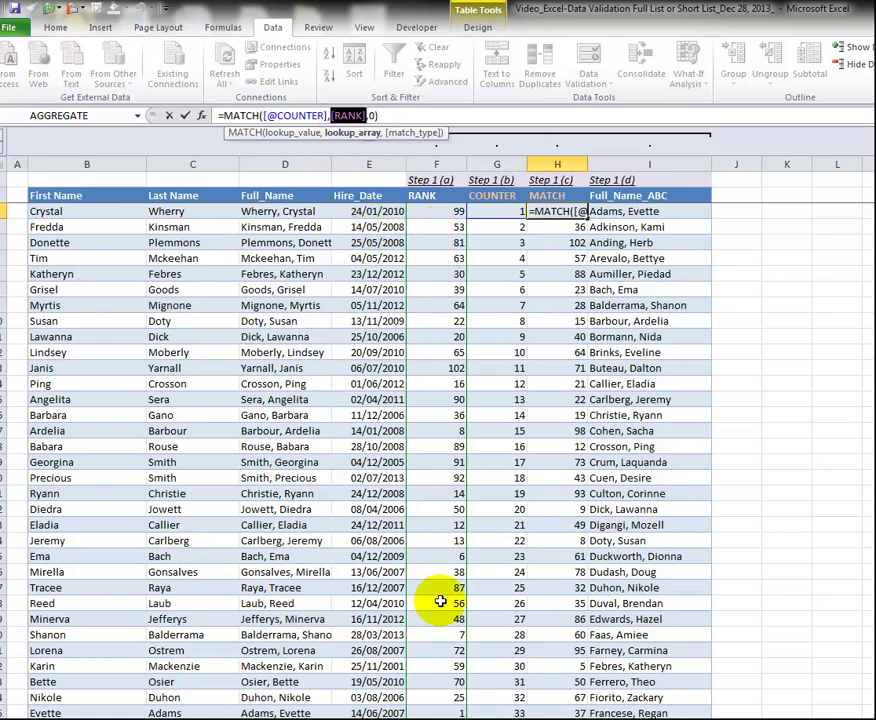
{"action": "double_click", "coordinate": [295, 115]}
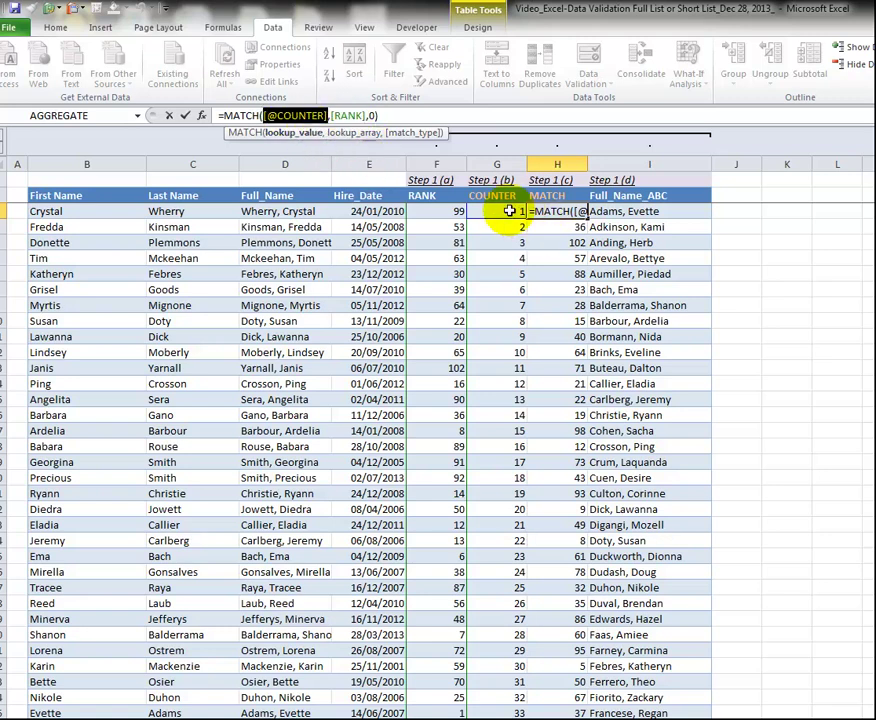
{"action": "double_click", "coordinate": [350, 115]}
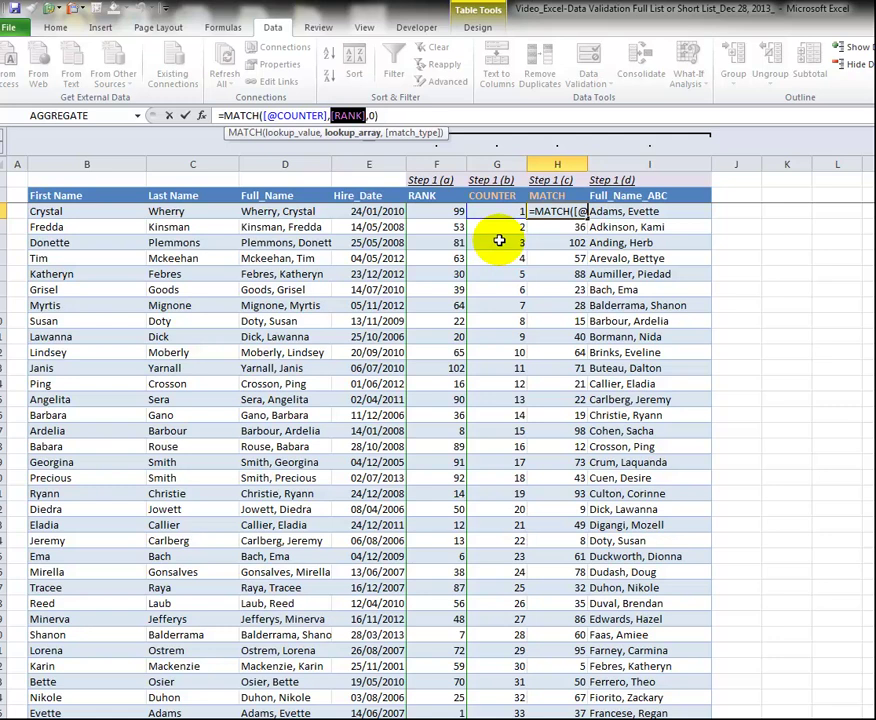
{"action": "key", "text": "ctrl+Return"}
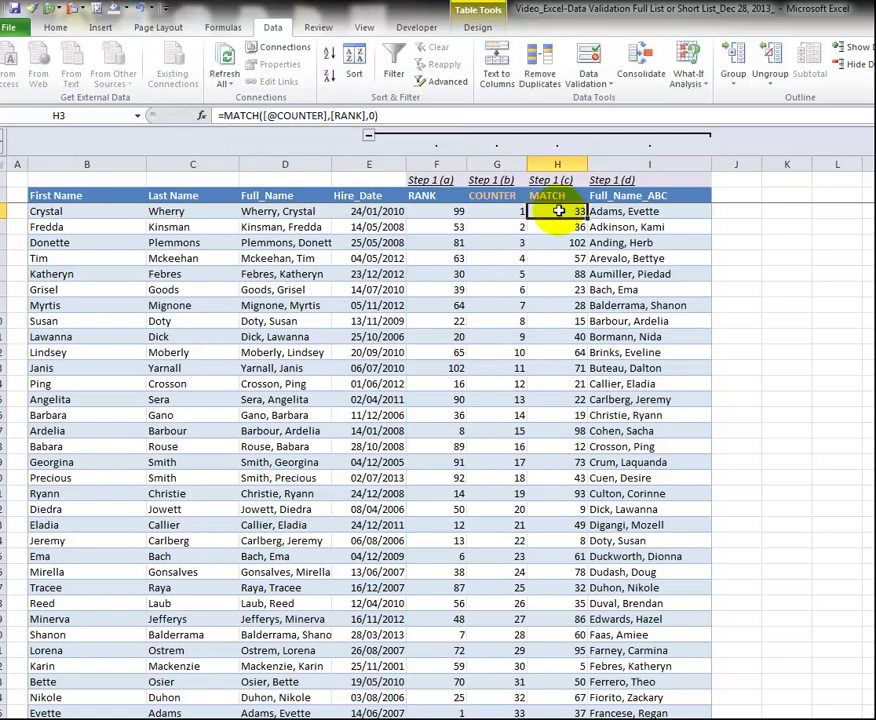
{"action": "left_click", "coordinate": [495, 710]}
{"action": "scroll", "coordinate": [502, 694], "scroll_direction": "down", "scroll_amount": 4}
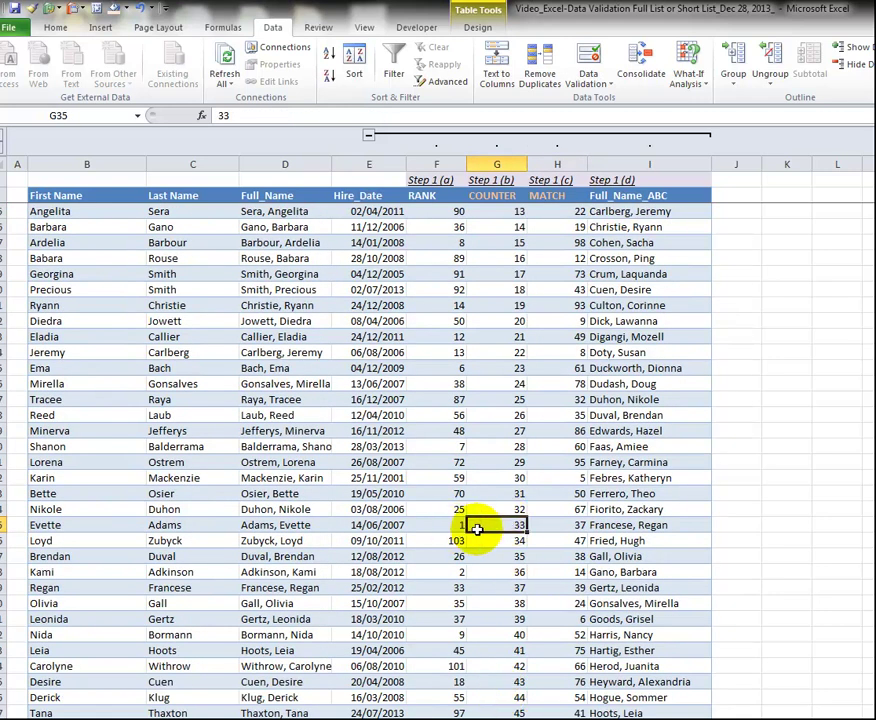
{"action": "left_click", "coordinate": [285, 524]}
{"action": "scroll", "coordinate": [449, 467], "scroll_direction": "up", "scroll_amount": 4}
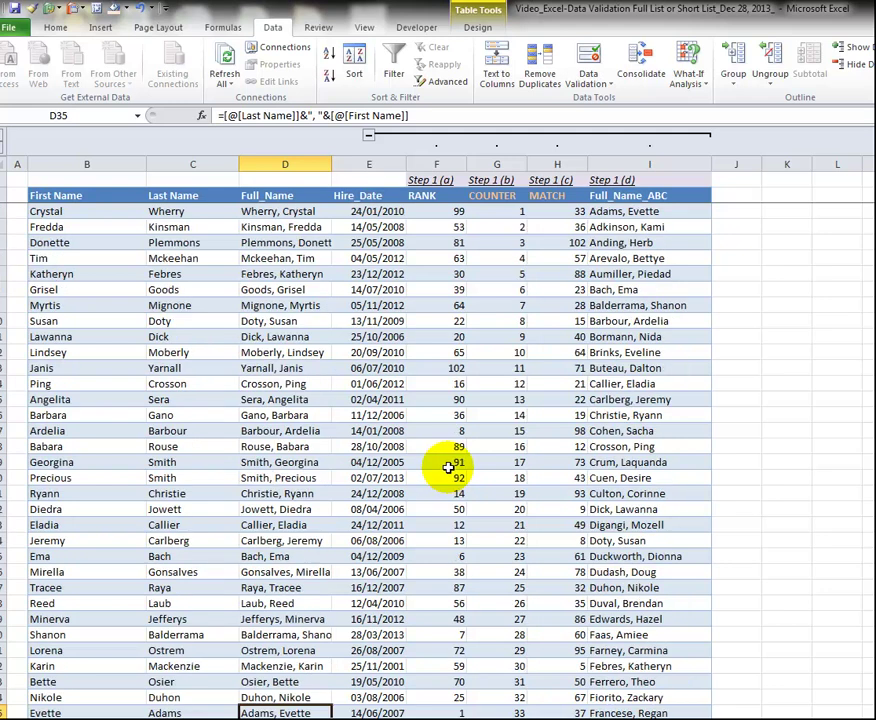
{"action": "left_click", "coordinate": [576, 227]}
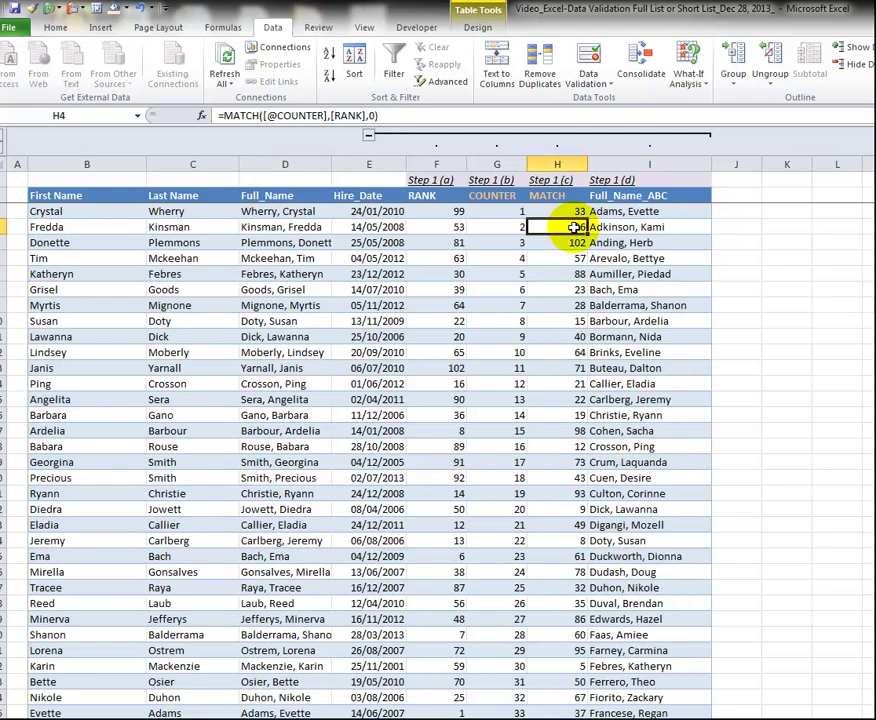
{"action": "left_click", "coordinate": [505, 227]}
{"action": "left_click", "coordinate": [555, 226]}
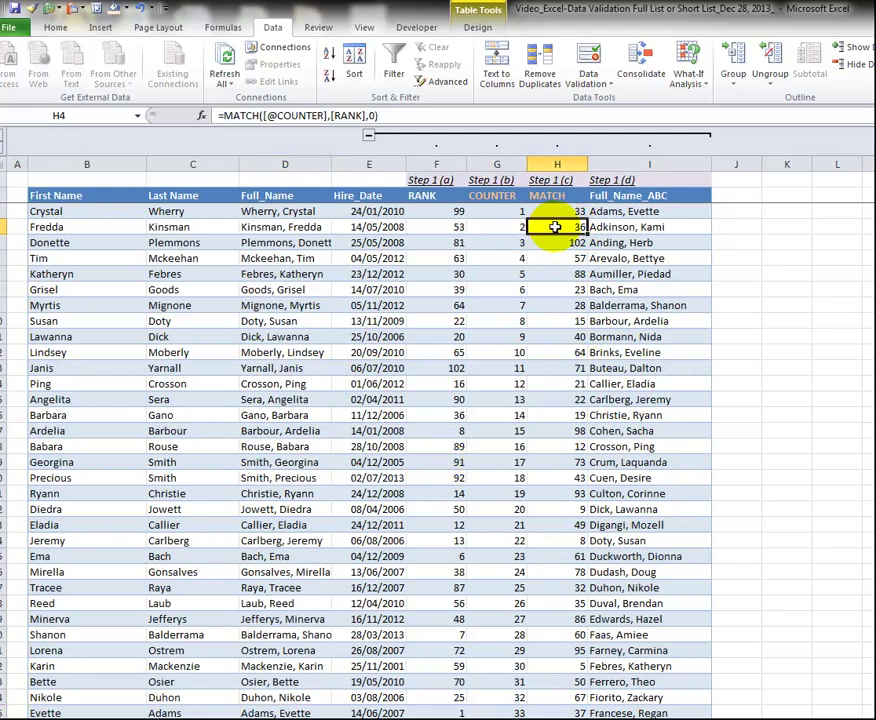
{"action": "left_click", "coordinate": [435, 211]}
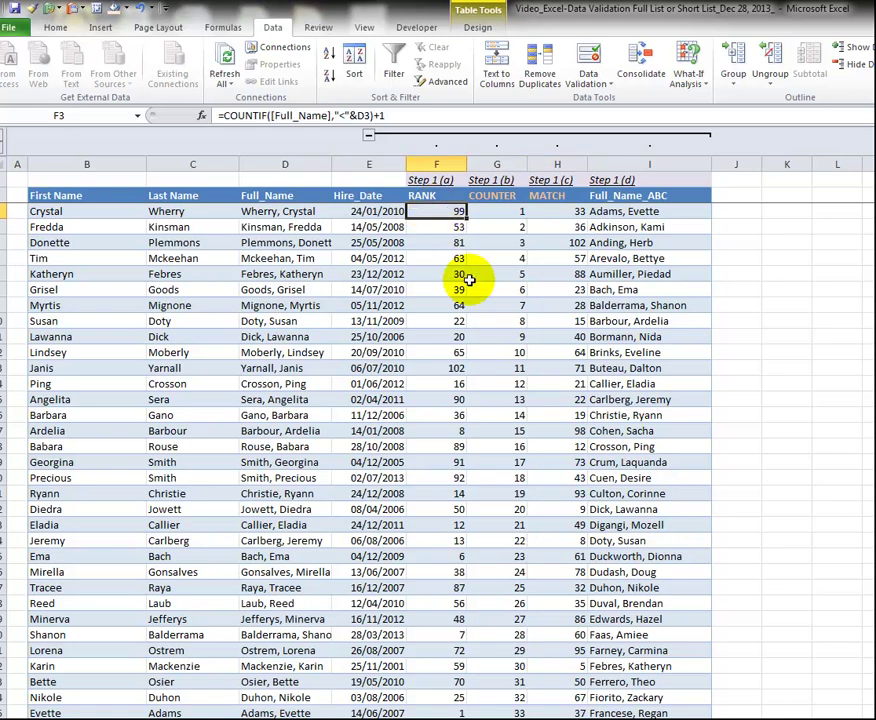
{"action": "key", "text": "shift+Down"}
{"action": "key", "text": "shift+Down"}
{"action": "key", "text": "shift+Down"}
{"action": "key", "text": "shift+Down"}
{"action": "key", "text": "shift+Down"}
{"action": "key", "text": "shift+Down"}
{"action": "key", "text": "shift+Down"}
{"action": "key", "text": "shift+Down"}
{"action": "key", "text": "shift+Down"}
{"action": "key", "text": "shift+Down"}
{"action": "key", "text": "shift+Down"}
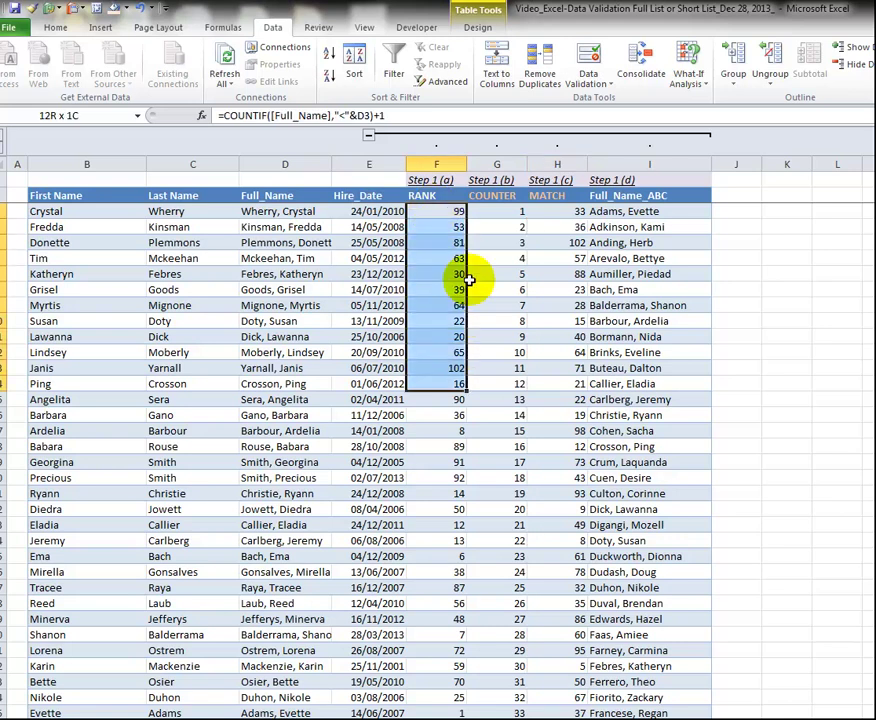
{"action": "key", "text": "shift+Down"}
{"action": "key", "text": "shift+Down"}
{"action": "key", "text": "shift+Down"}
{"action": "key", "text": "shift+Down"}
{"action": "key", "text": "shift+Down"}
{"action": "key", "text": "shift+Down"}
{"action": "key", "text": "shift+Down"}
{"action": "key", "text": "shift+Down"}
{"action": "key", "text": "shift+Down"}
{"action": "key", "text": "shift+Down"}
{"action": "key", "text": "shift+Down"}
{"action": "key", "text": "shift+Down"}
{"action": "key", "text": "shift+Down"}
{"action": "key", "text": "shift+Down"}
{"action": "key", "text": "shift+Down"}
{"action": "key", "text": "shift+Down"}
{"action": "key", "text": "shift+Down"}
{"action": "key", "text": "shift+Down"}
{"action": "key", "text": "shift+Down"}
{"action": "key", "text": "shift+Down"}
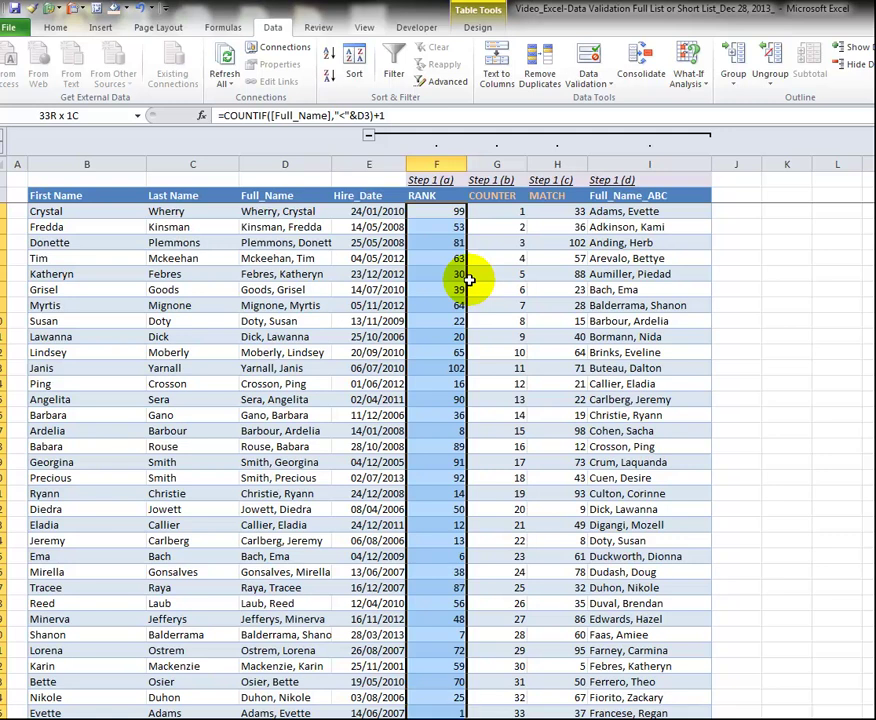
{"action": "key", "text": "shift+Down"}
{"action": "key", "text": "shift+Down"}
{"action": "scroll", "coordinate": [468, 281], "scroll_direction": "down", "scroll_amount": 6}
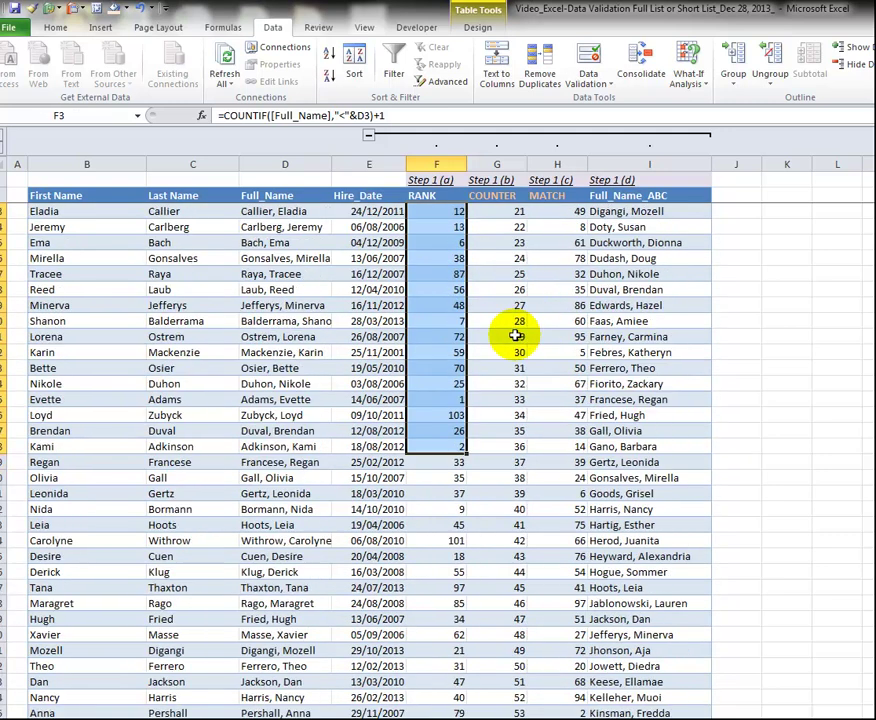
{"action": "left_click", "coordinate": [446, 451], "text": "shift"}
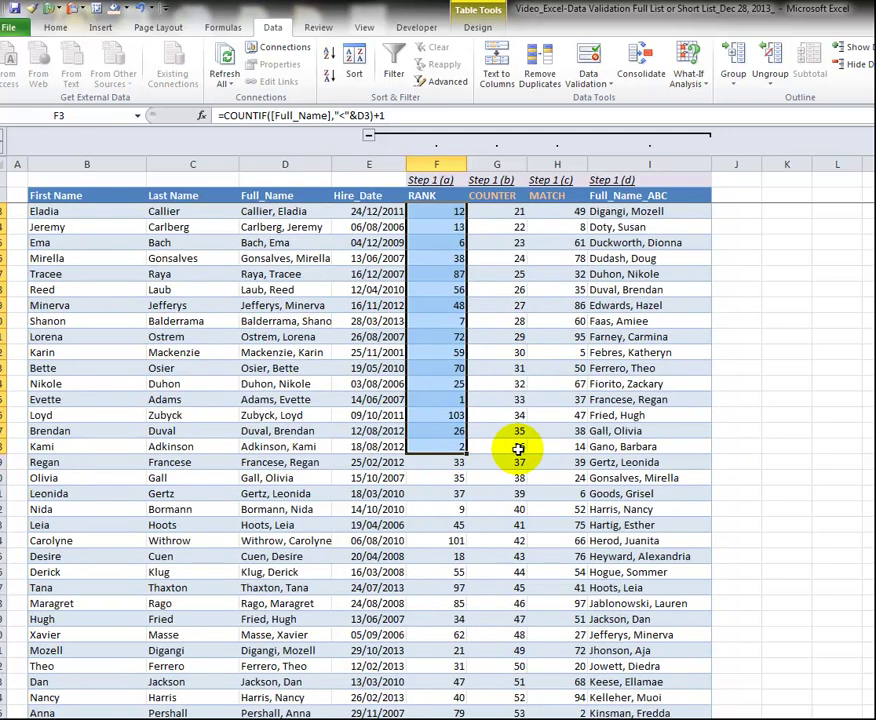
{"action": "left_click", "coordinate": [292, 446]}
{"action": "scroll", "coordinate": [549, 399], "scroll_direction": "up", "scroll_amount": 7}
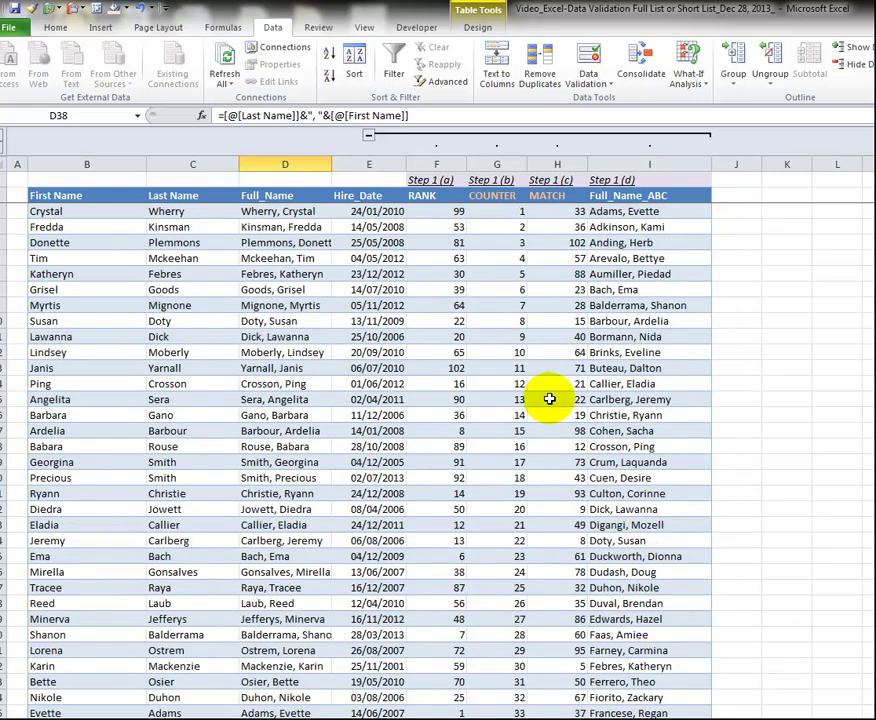
{"action": "left_click", "coordinate": [594, 227]}
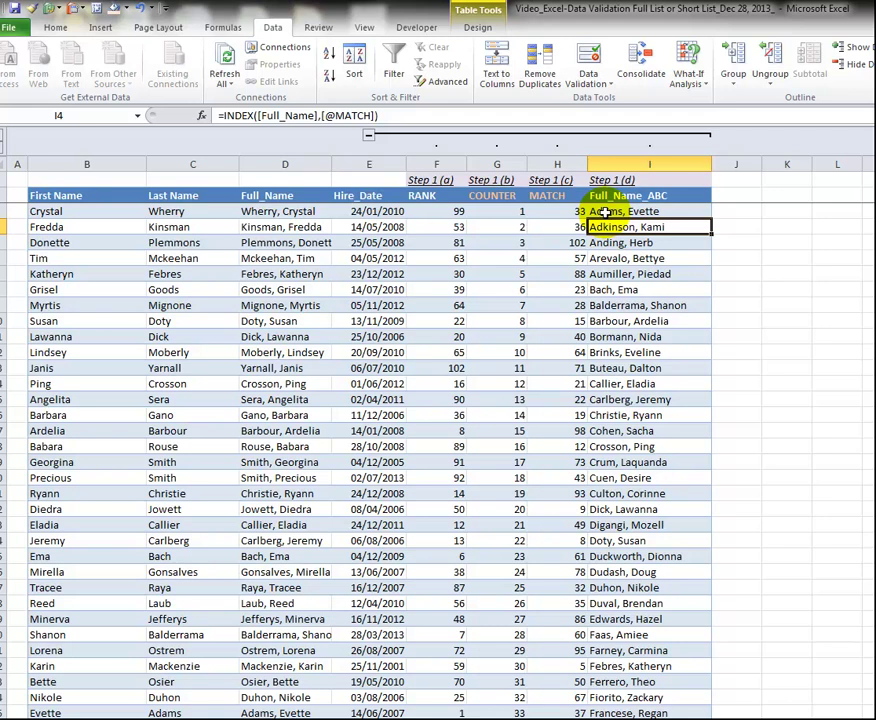
{"action": "left_click", "coordinate": [605, 212]}
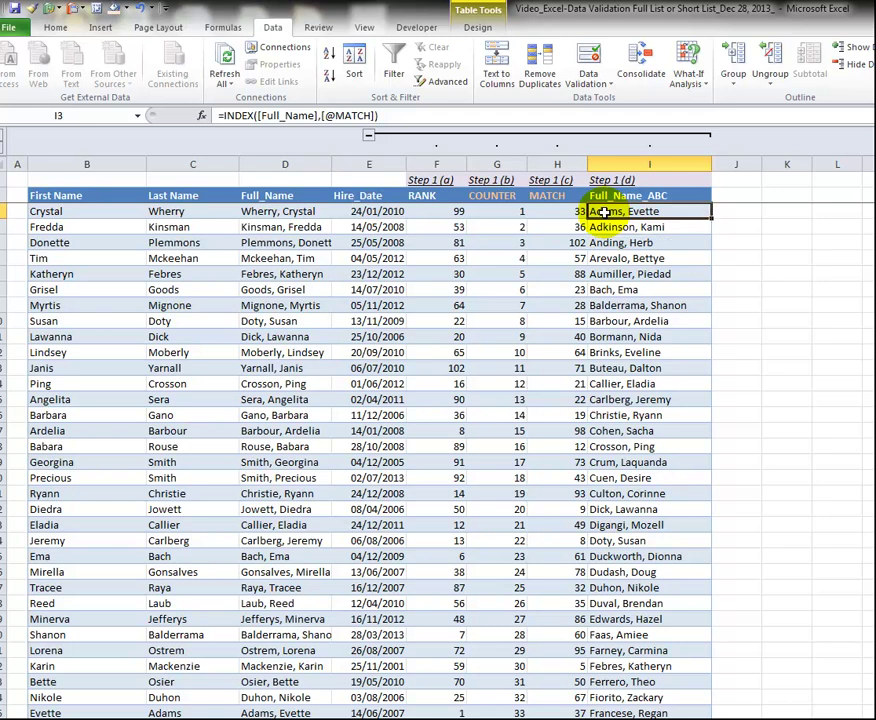
{"action": "left_click", "coordinate": [284, 116]}
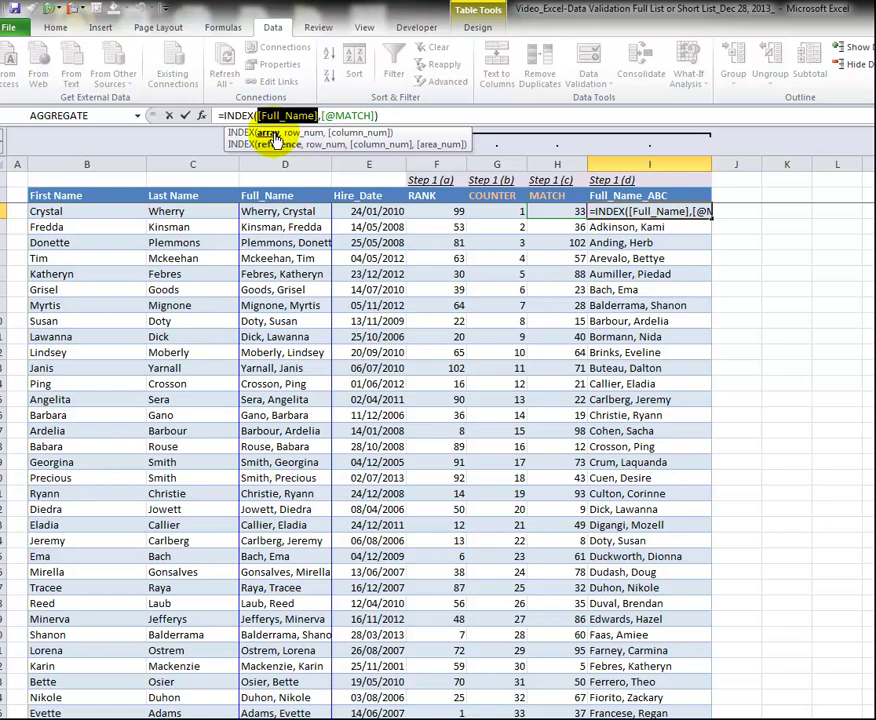
{"action": "left_click", "coordinate": [303, 138]}
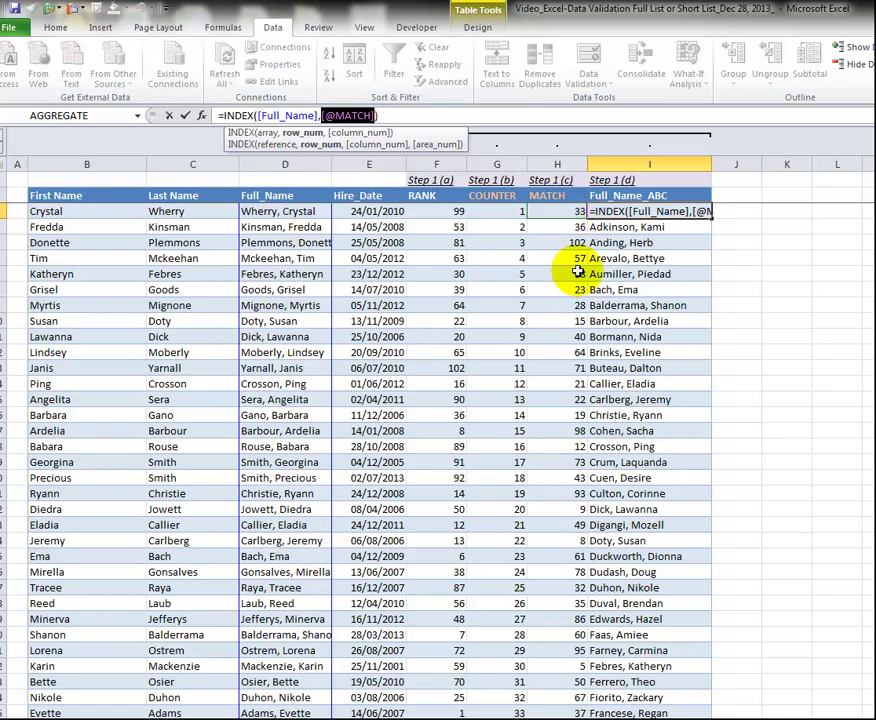
{"action": "key", "text": "Return"}
{"action": "key", "text": "Down"}
{"action": "key", "text": "Down"}
{"action": "key", "text": "Down"}
{"action": "key", "text": "Down"}
{"action": "key", "text": "Down"}
{"action": "key", "text": "Down"}
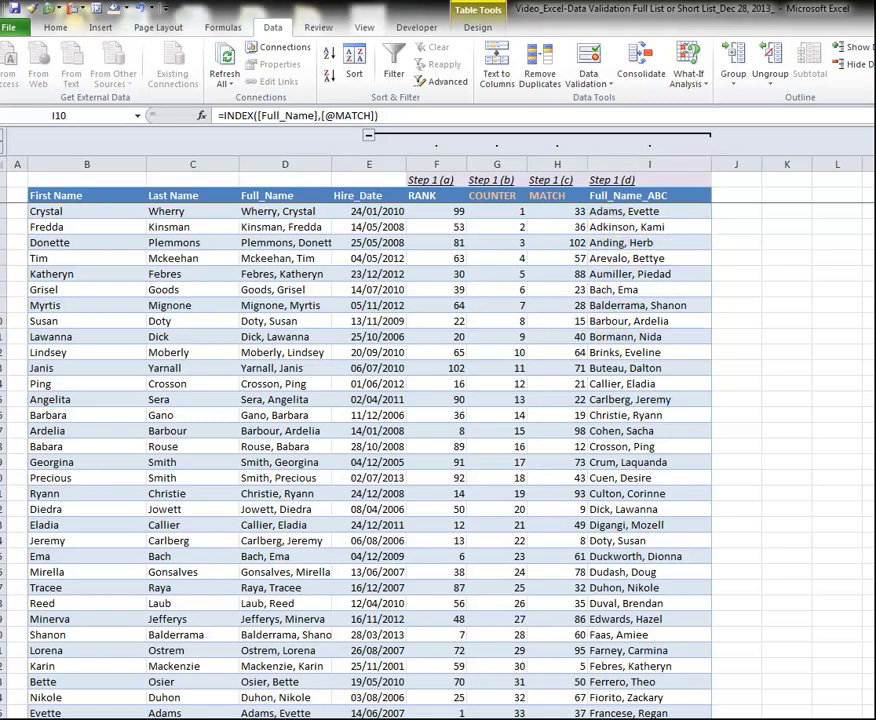
Review RANK, COUNTER and MATCH formulas and their values on sample rows.
{"action": "left_click", "coordinate": [436, 197]}
{"action": "left_click", "coordinate": [437, 212]}
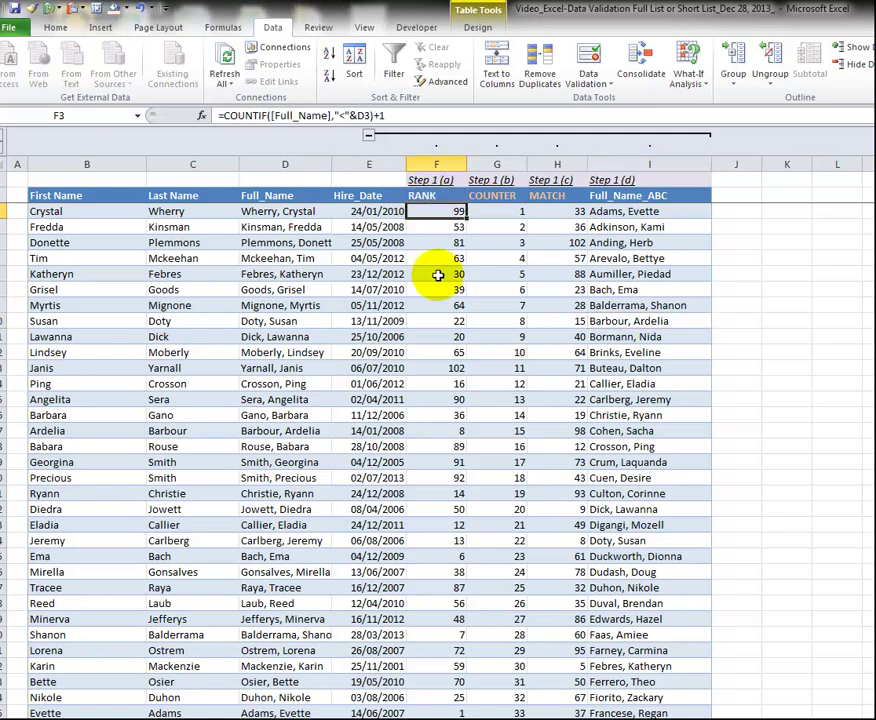
{"action": "key", "text": "Left"}
{"action": "key", "text": "Up"}
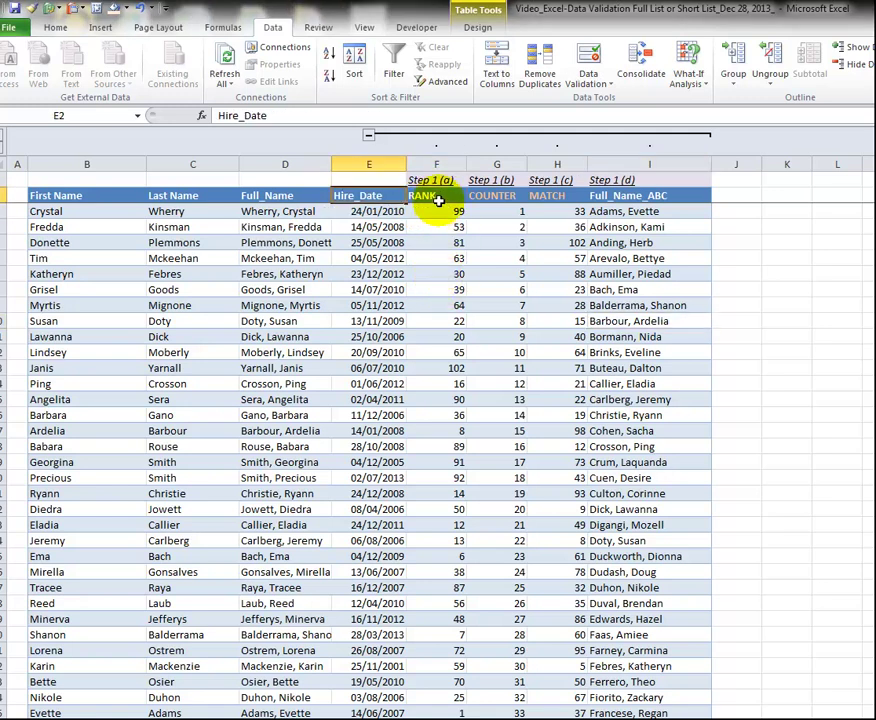
{"action": "left_click", "coordinate": [440, 308]}
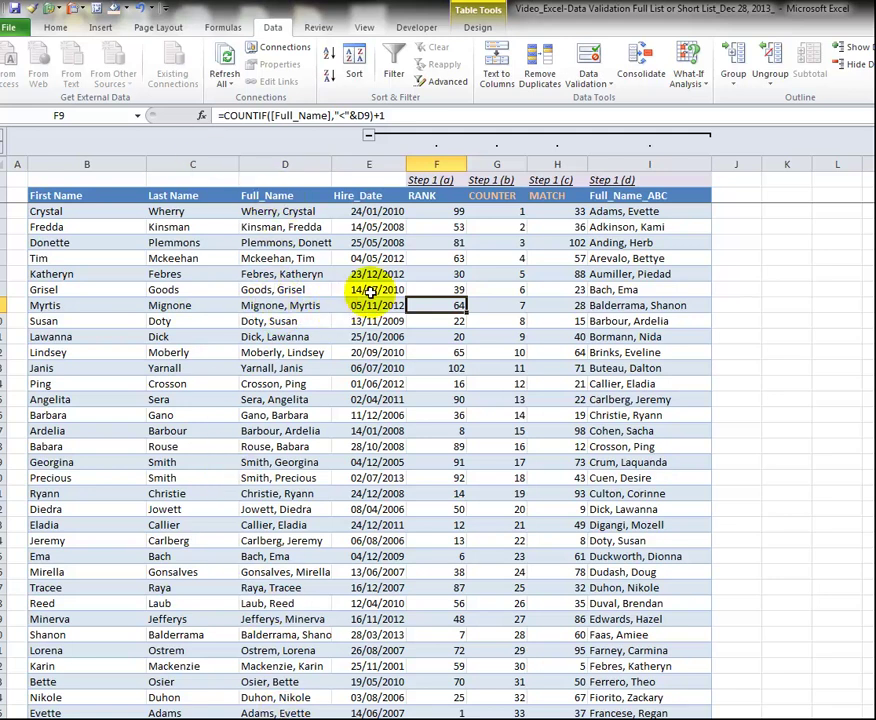
{"action": "left_click", "coordinate": [497, 303]}
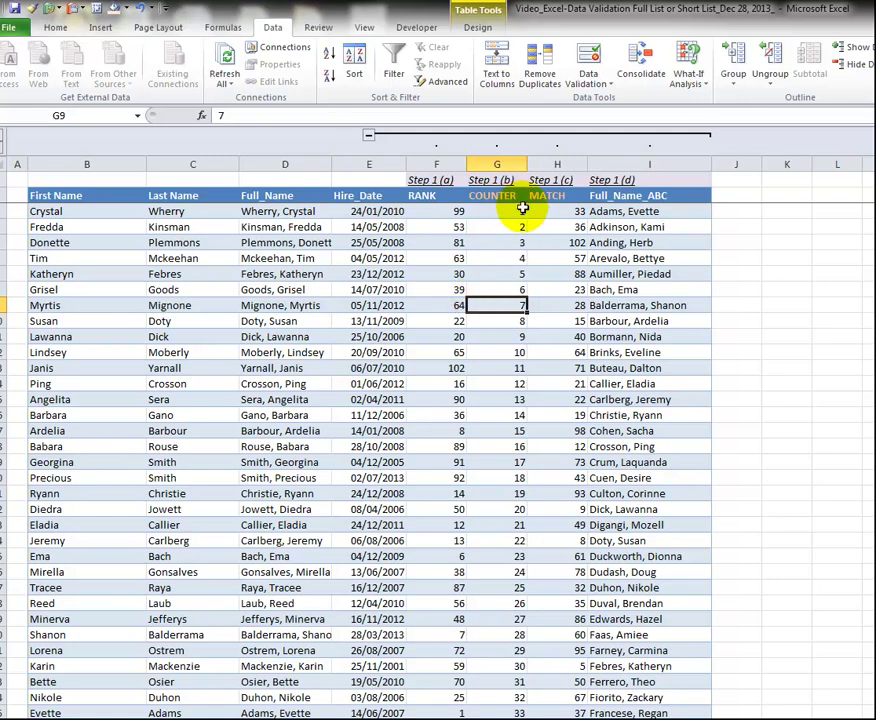
{"action": "left_click_drag", "start_coordinate": [504, 196], "coordinate": [558, 195]}
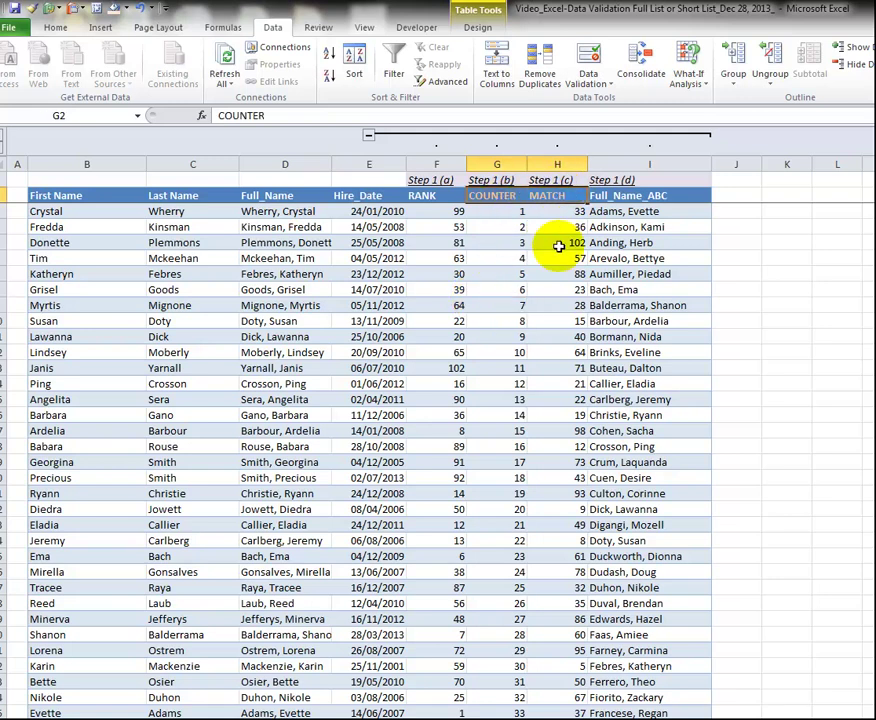
{"action": "left_click", "coordinate": [558, 321]}
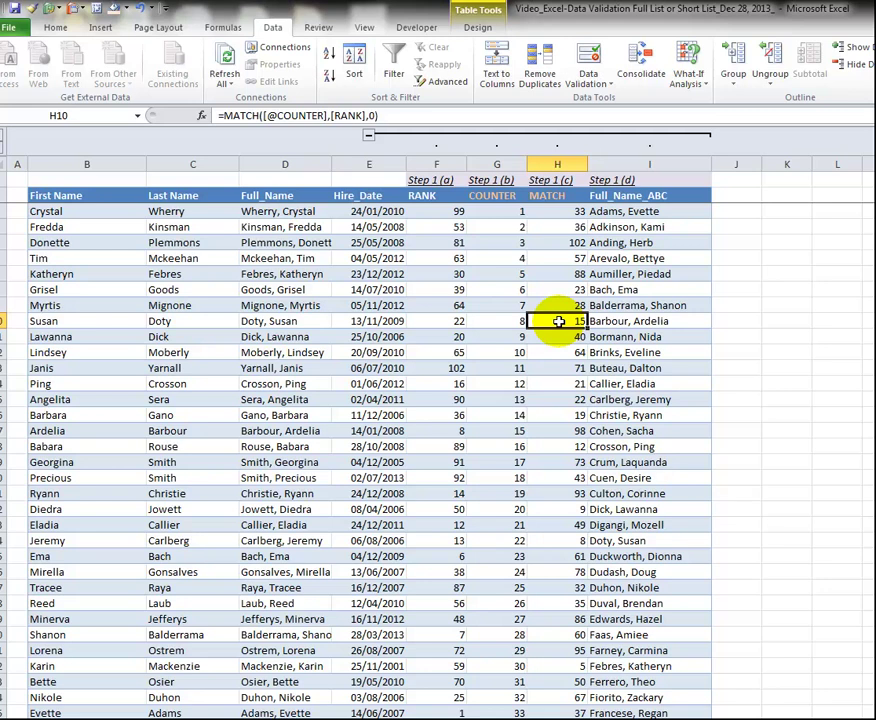
{"action": "left_click", "coordinate": [505, 318]}
Trace a MATCH of 15 to its rank-8 row, then select Step 1 on the END GOAL sheet.
{"action": "left_click", "coordinate": [438, 168]}
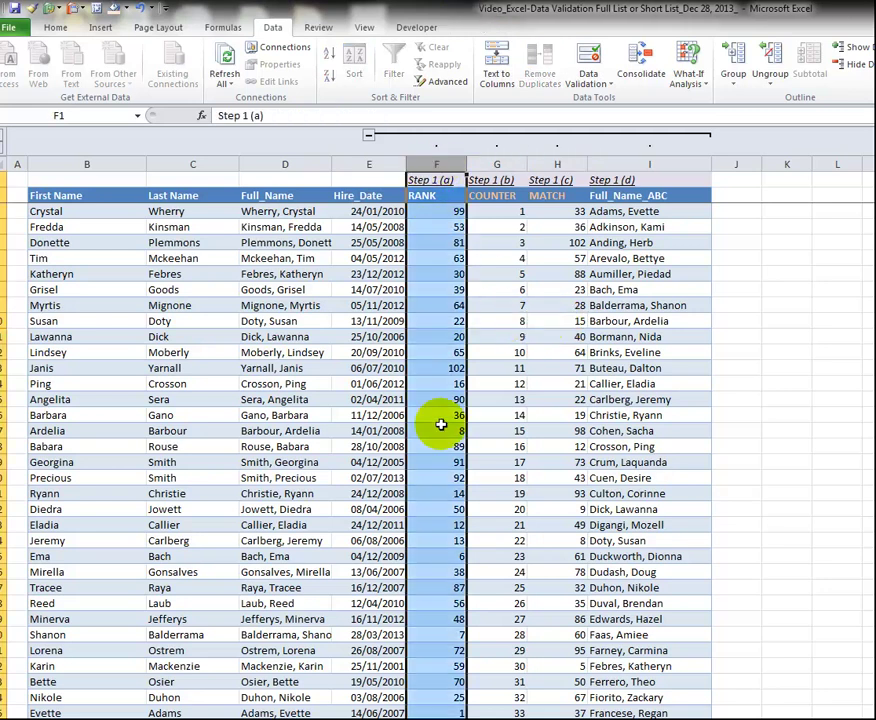
{"action": "left_click", "coordinate": [553, 321]}
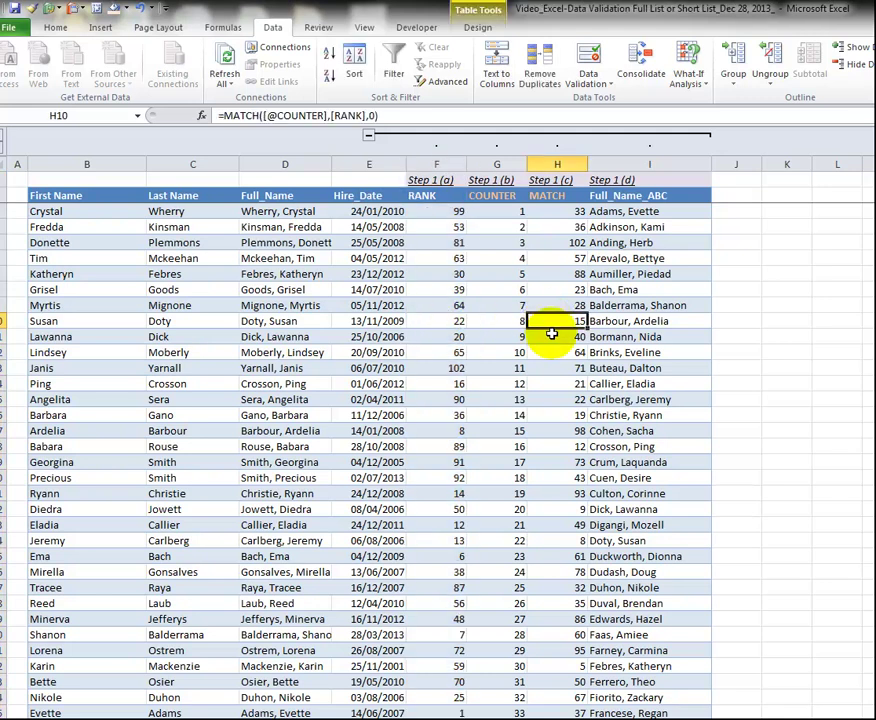
{"action": "left_click", "coordinate": [517, 322]}
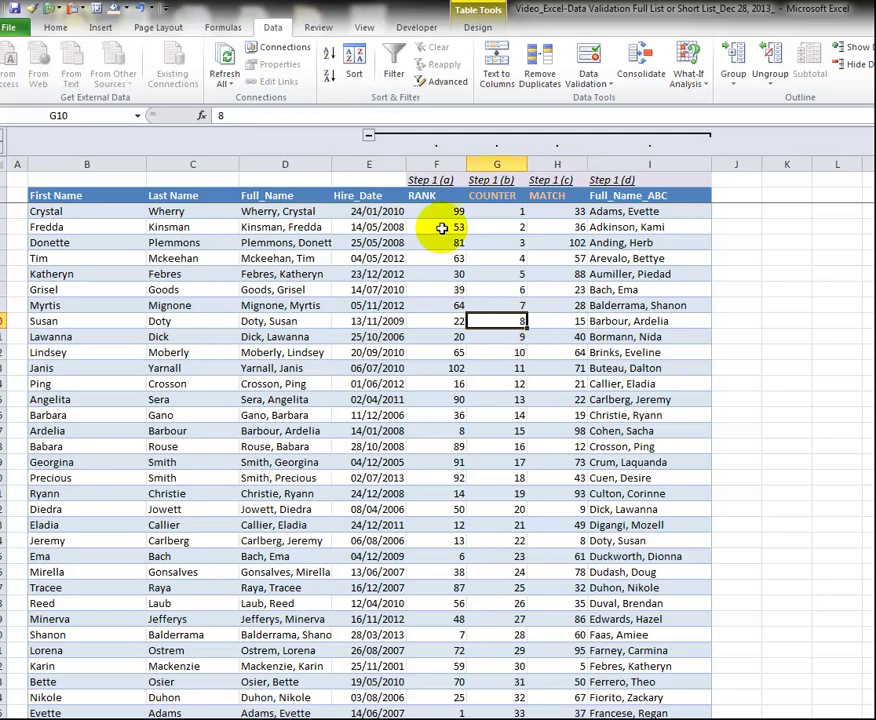
{"action": "left_click", "coordinate": [439, 430]}
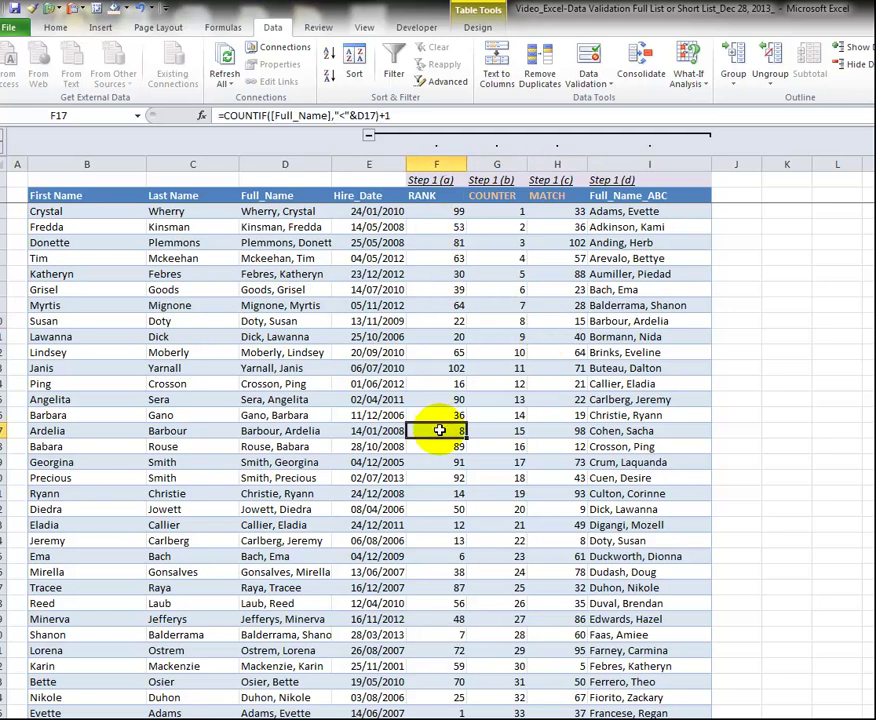
{"action": "left_click", "coordinate": [305, 430]}
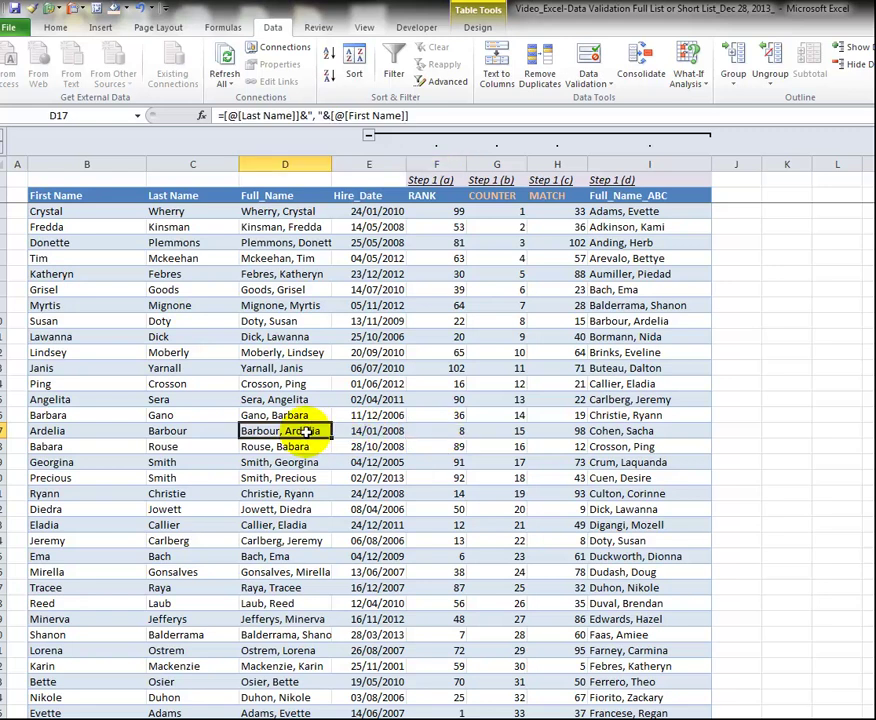
{"action": "left_click", "coordinate": [615, 321]}
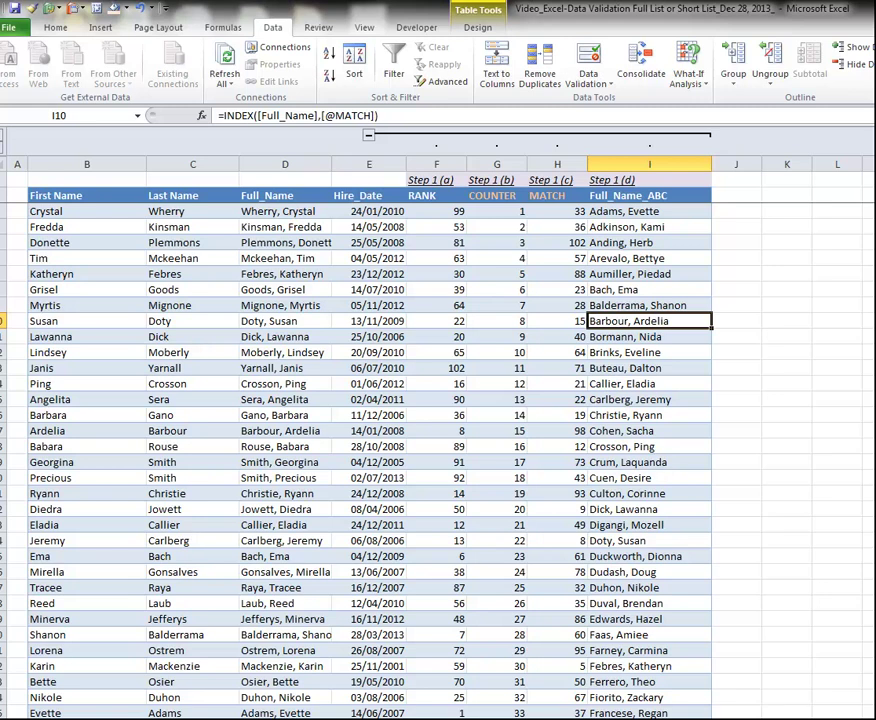
{"action": "key", "text": "ctrl+Page_Up"}
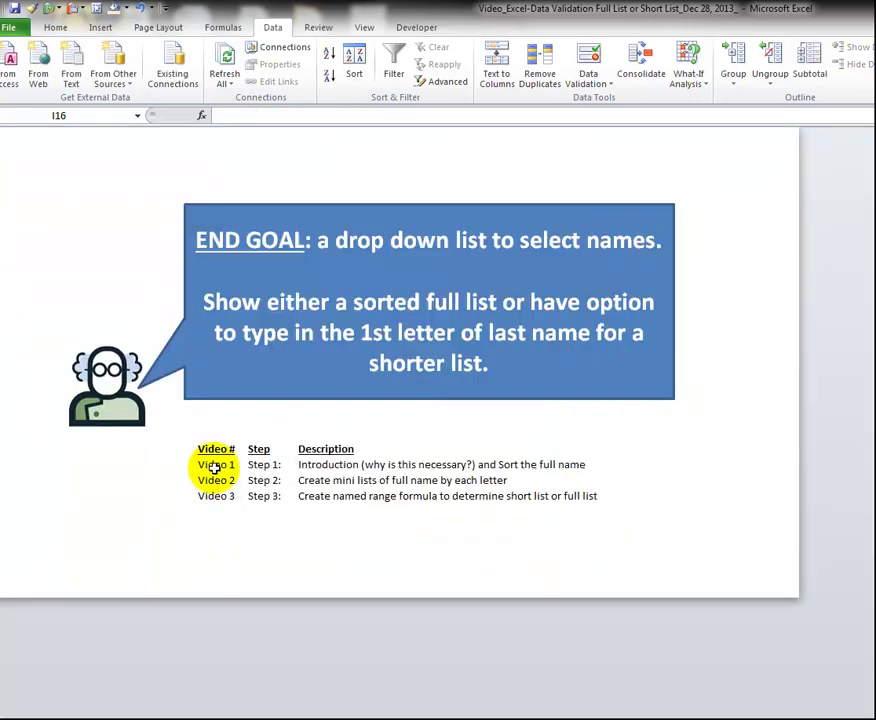
{"action": "left_click_drag", "start_coordinate": [214, 467], "coordinate": [579, 460]}
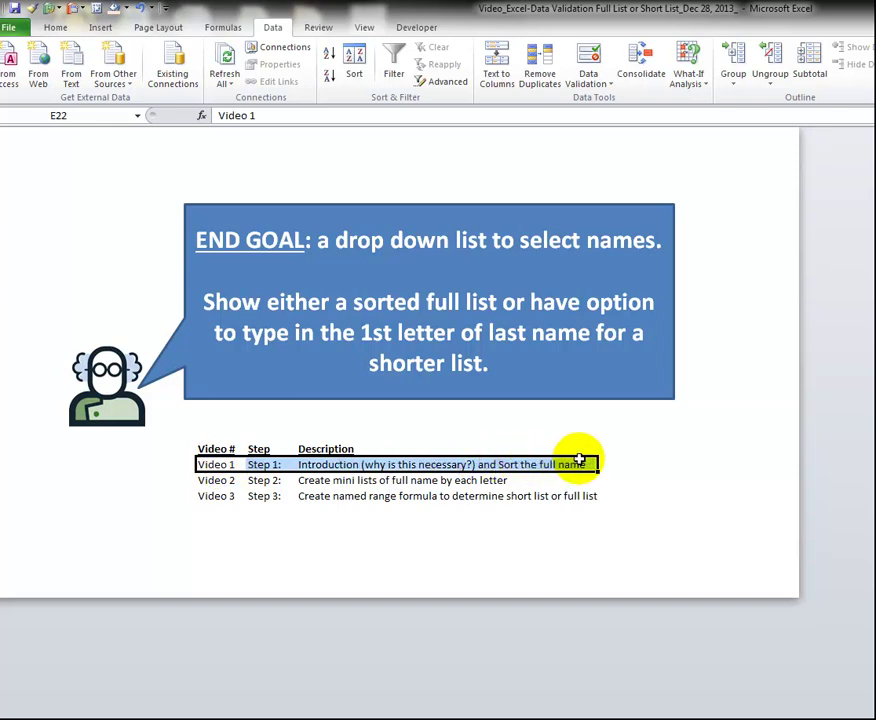